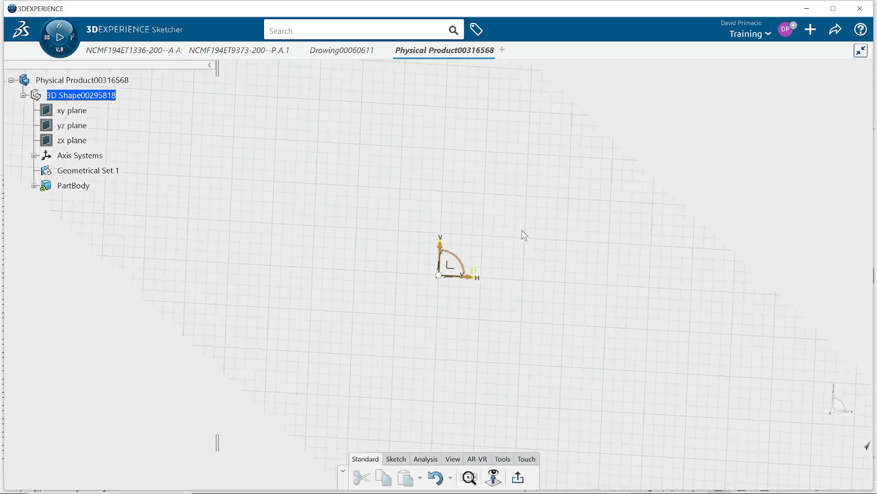
- Sketch a closed profile about 2.5 in wide and 3 in tall from a slanted line, tangent arc, vertical line and horizontal base
middle_drag(514, 218, 276, 377)
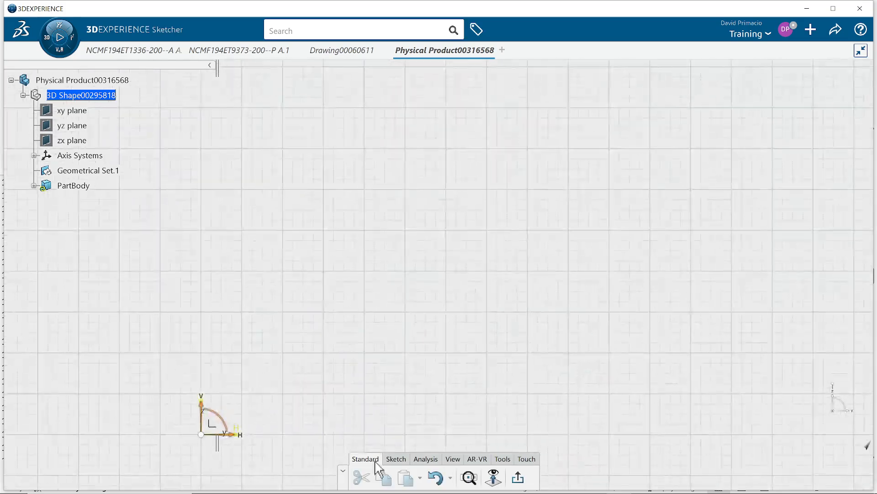
click(403, 461)
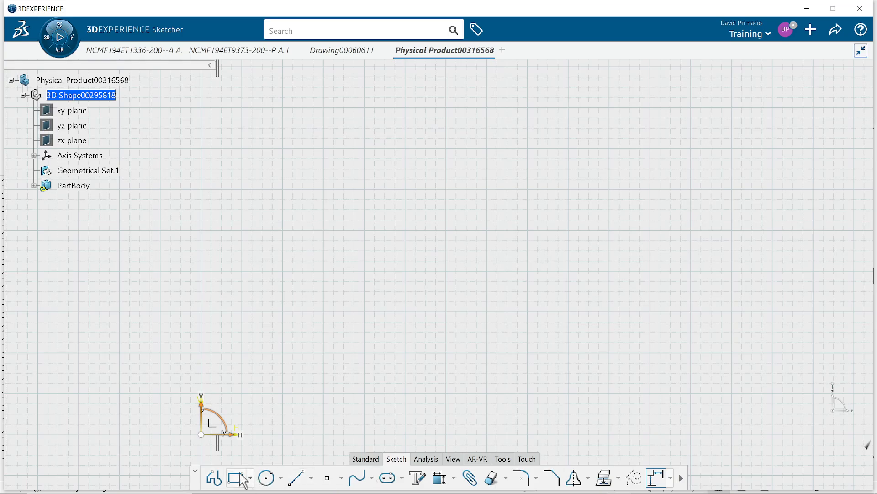
click(217, 478)
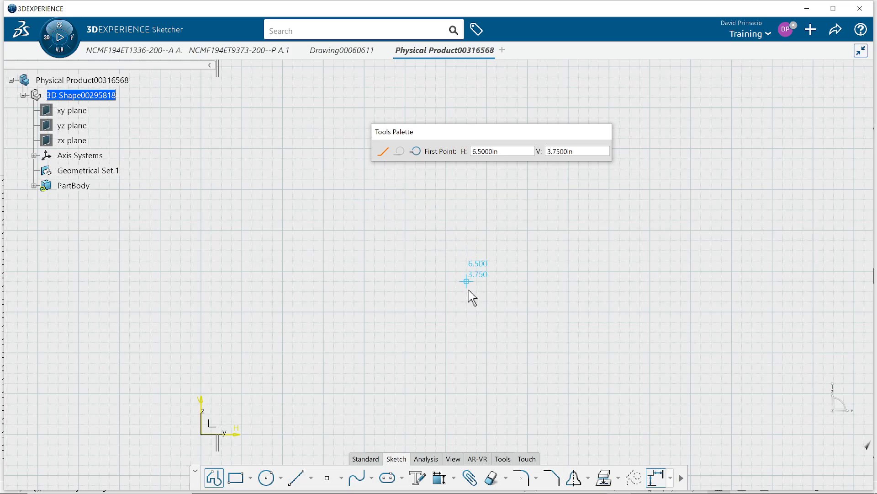
click(487, 313)
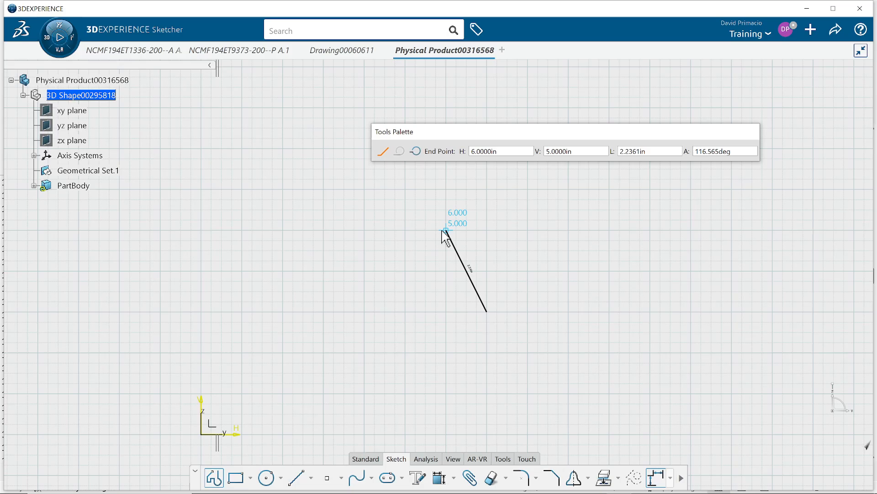
click(443, 226)
drag(446, 227, 388, 192)
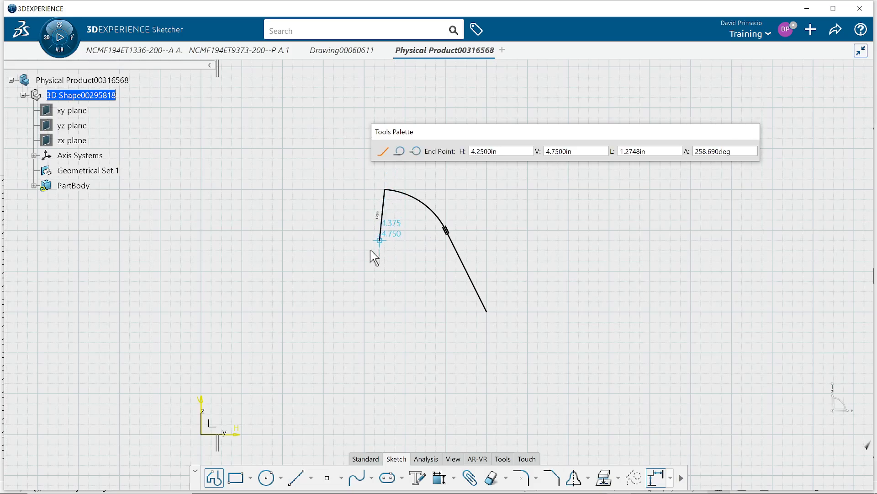
click(385, 311)
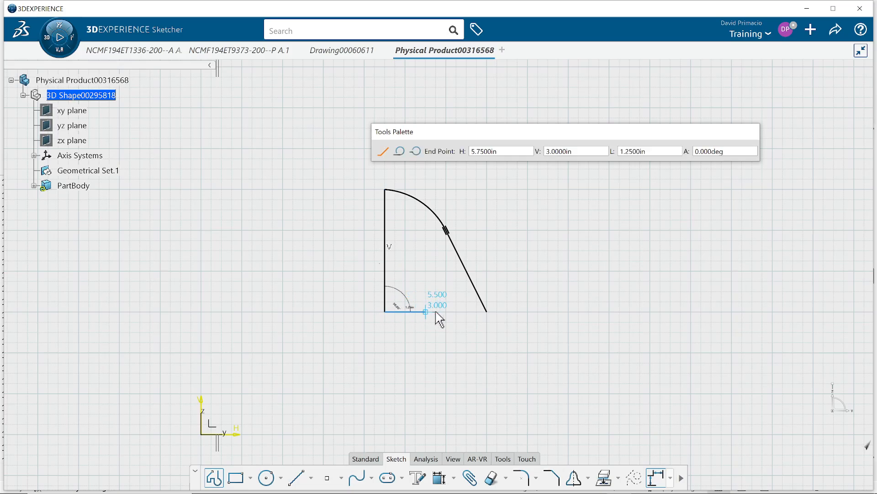
click(485, 314)
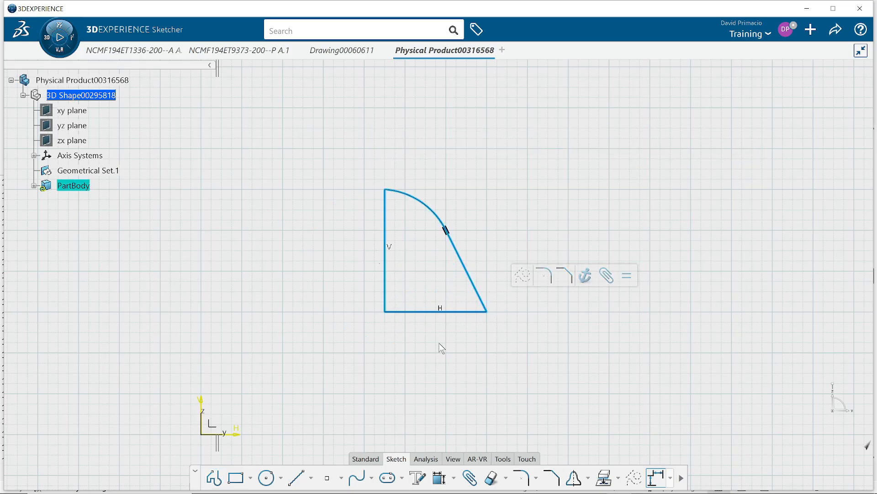
click(348, 276)
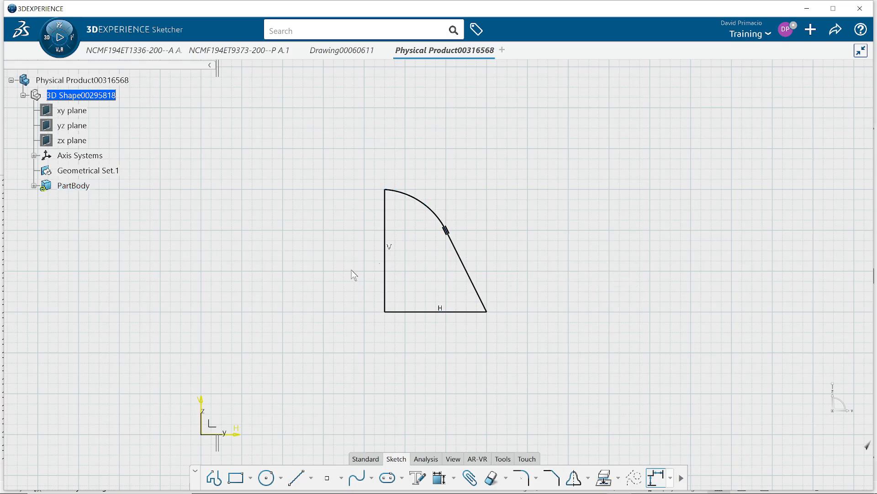
- Run Sketch Analysis and check the topology status of the implicit profile
click(426, 458)
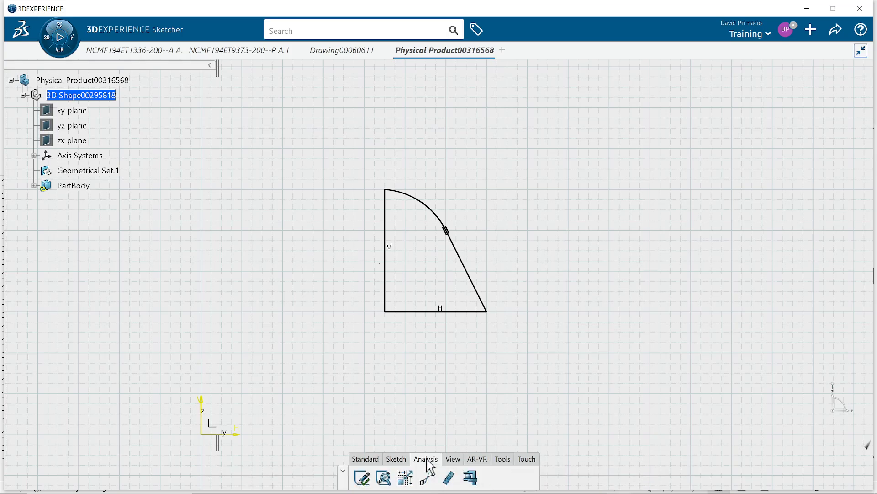
click(392, 476)
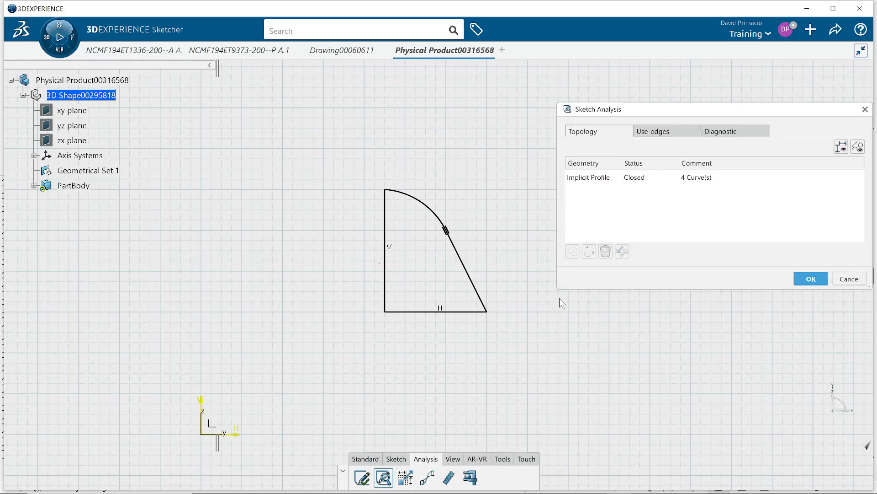
click(589, 179)
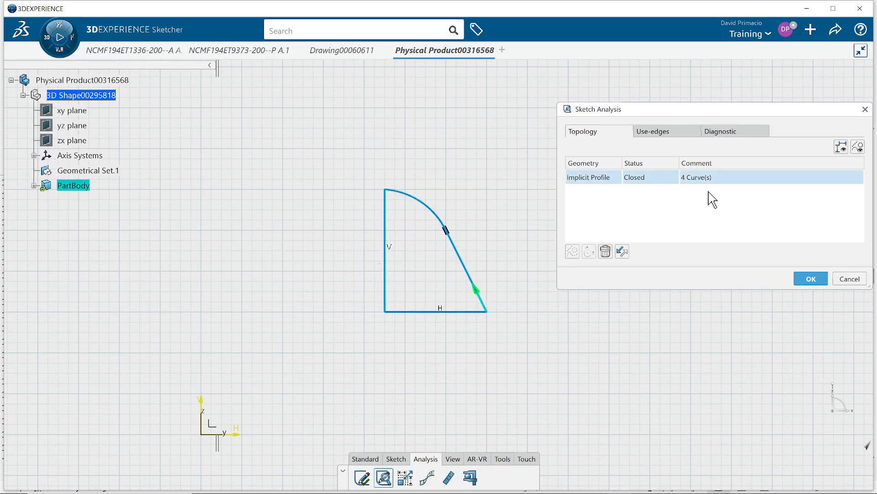
click(845, 280)
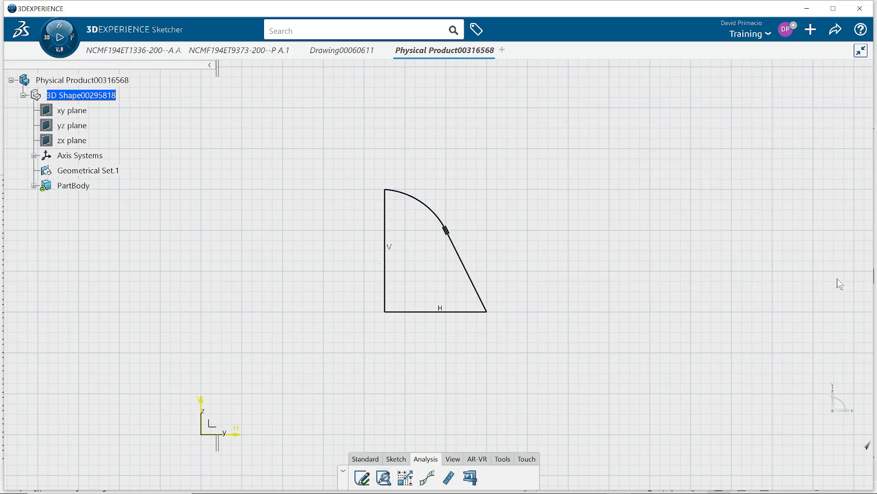
- Transform the profile's vertical line into an axis
click(386, 264)
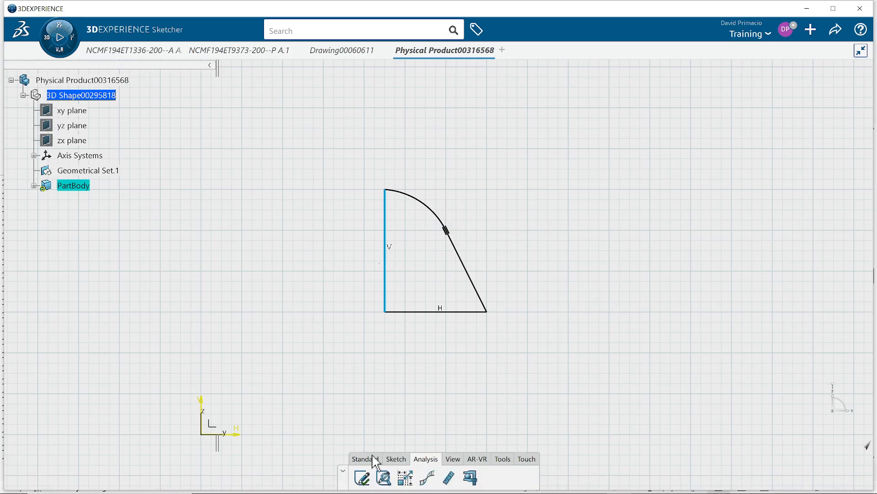
click(391, 461)
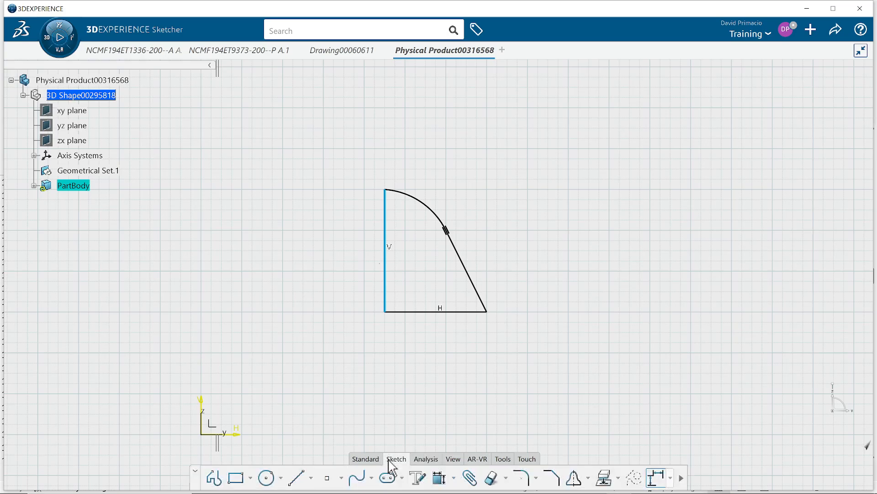
click(311, 478)
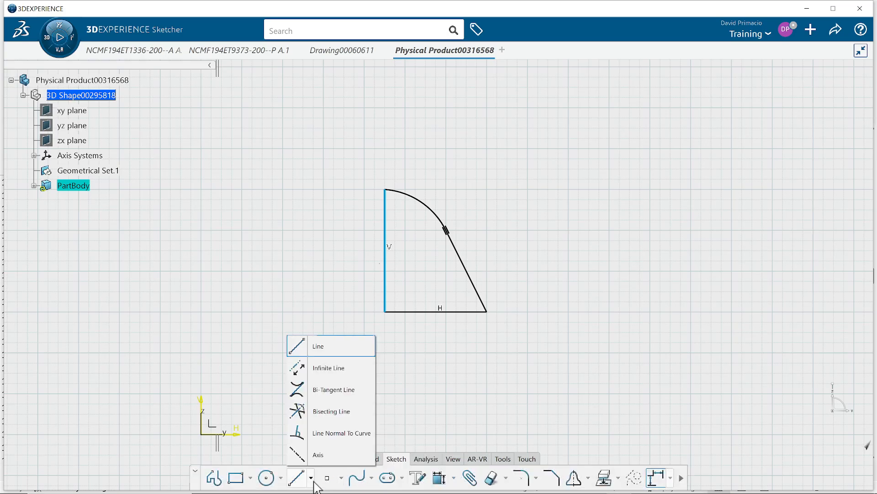
click(318, 456)
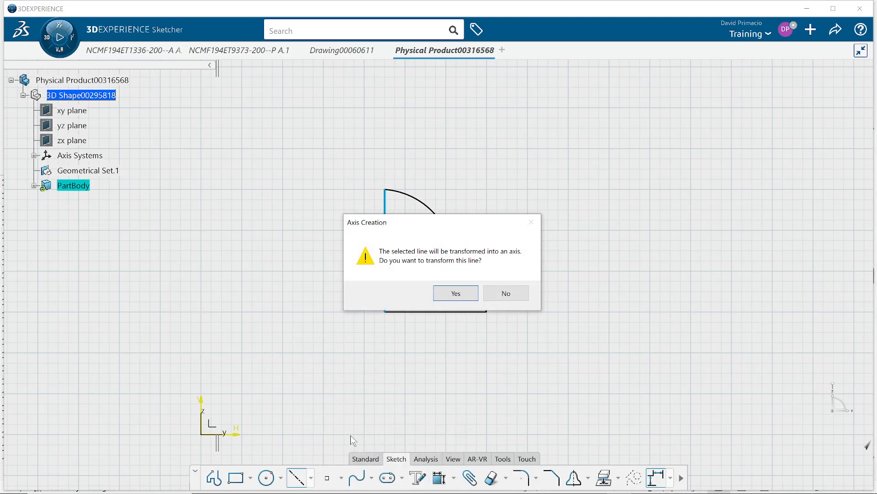
click(452, 295)
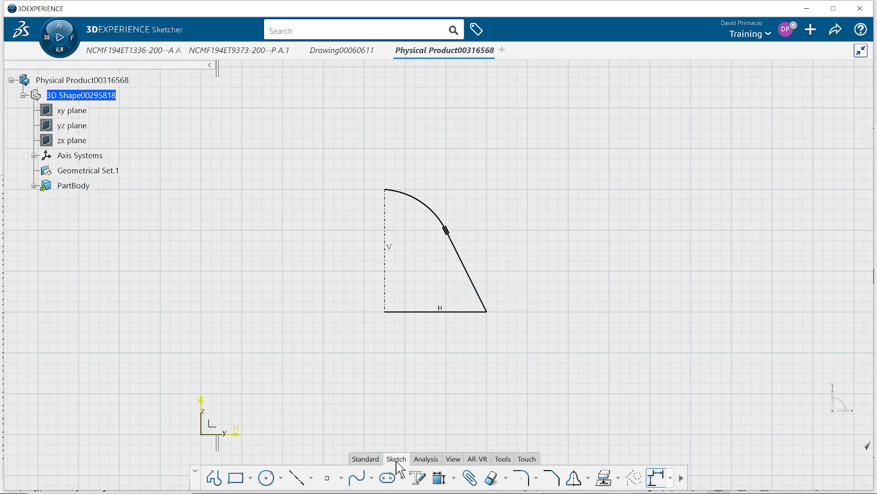
- Rerun Sketch Analysis to examine the profile's topology with the vertical line as an axis
click(423, 458)
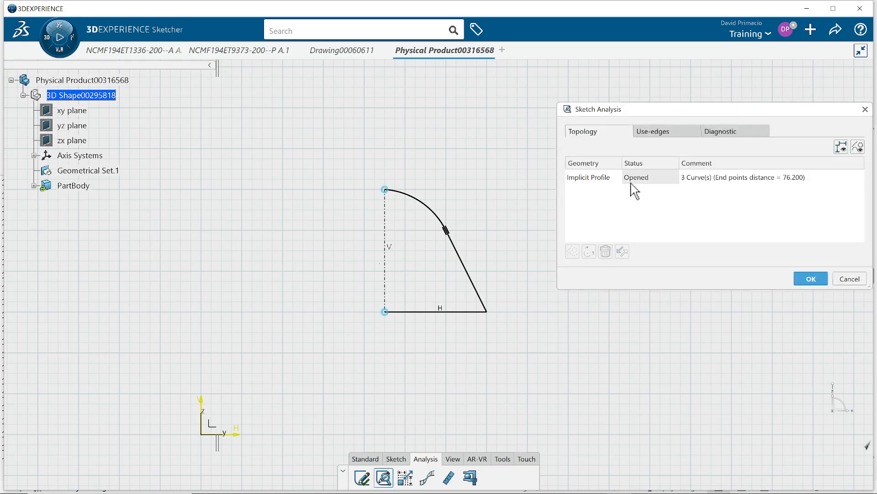
click(631, 182)
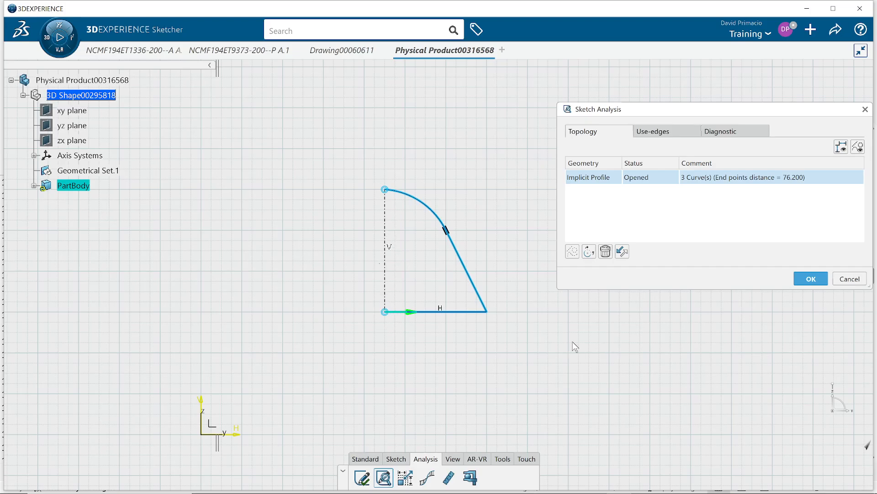
click(811, 278)
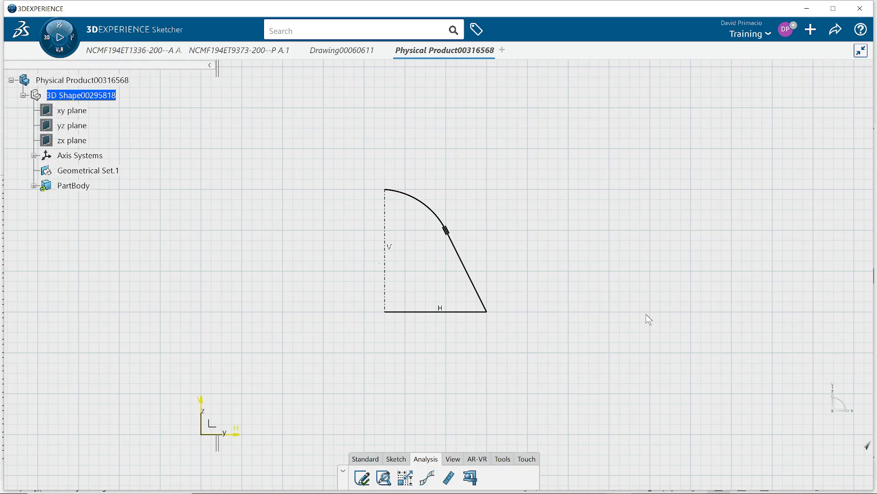
- Dimension the length of the profile's horizontal base line, placing the dimension below it
click(392, 461)
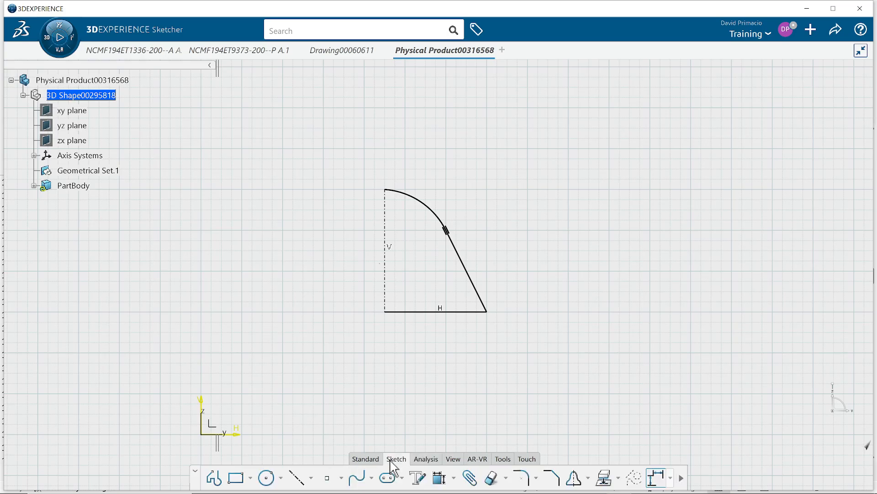
click(453, 478)
click(462, 380)
click(423, 312)
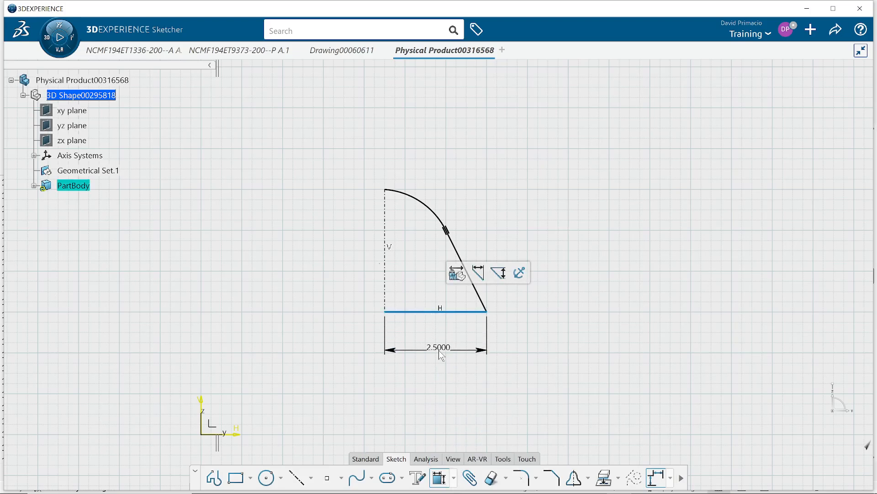
click(442, 356)
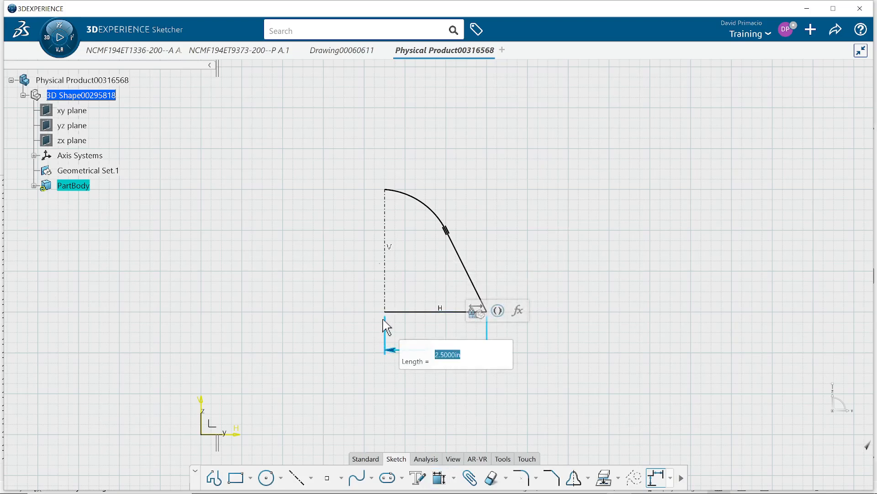
key(Return)
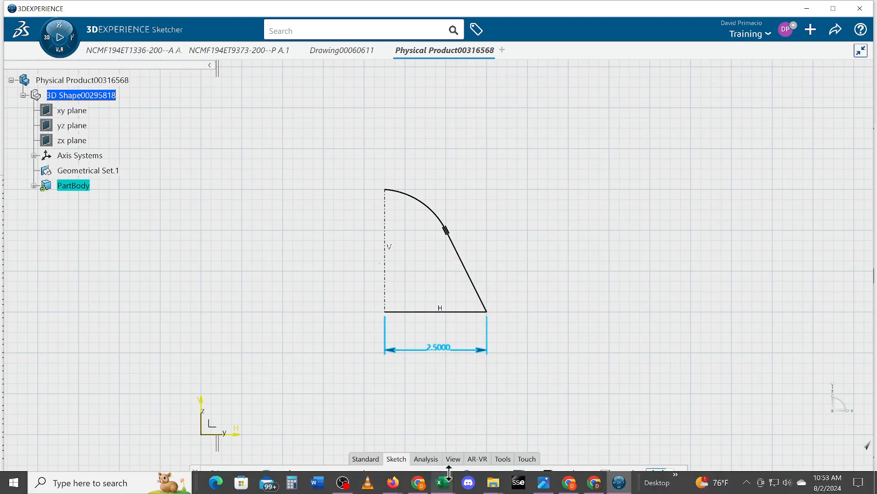
click(443, 484)
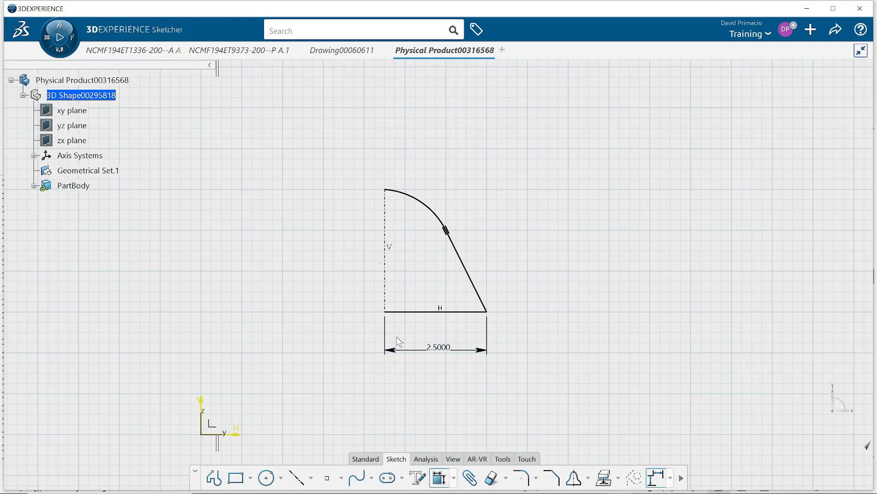
click(386, 230)
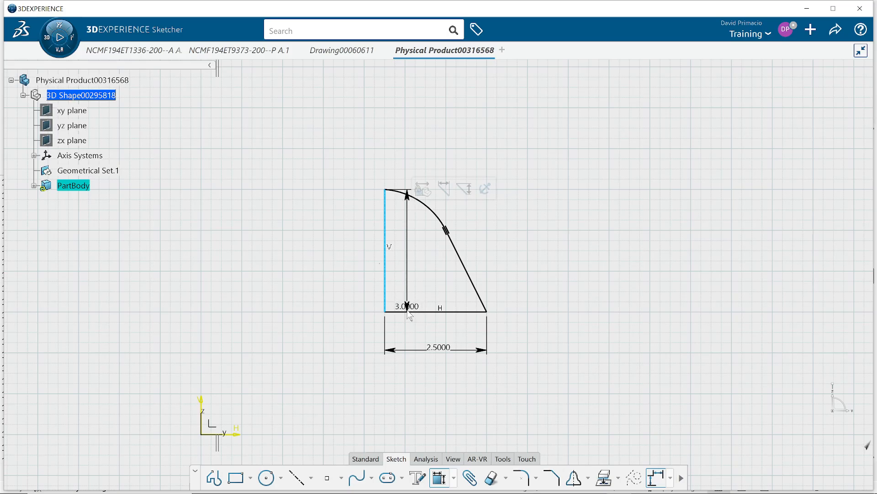
click(411, 312)
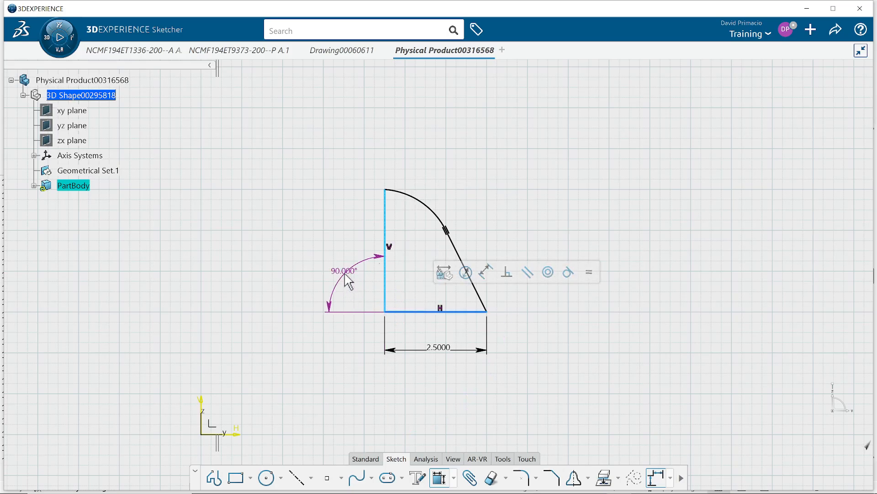
key(ctrl+z)
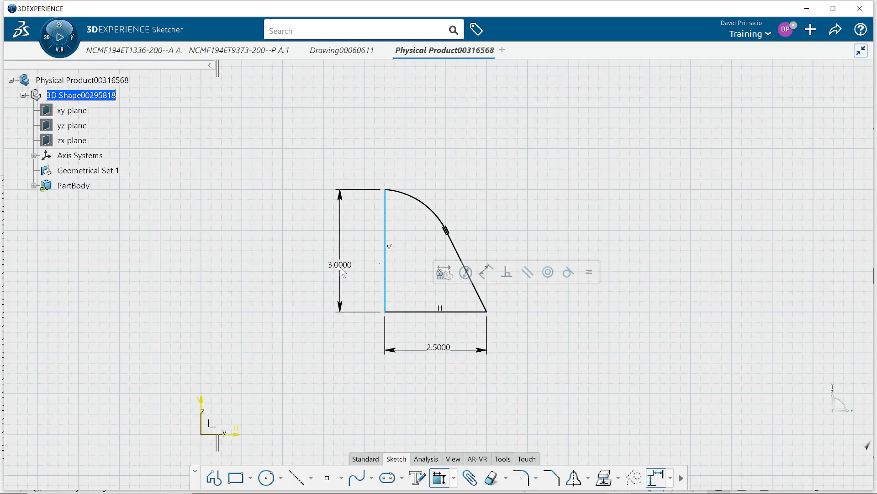
key(Escape)
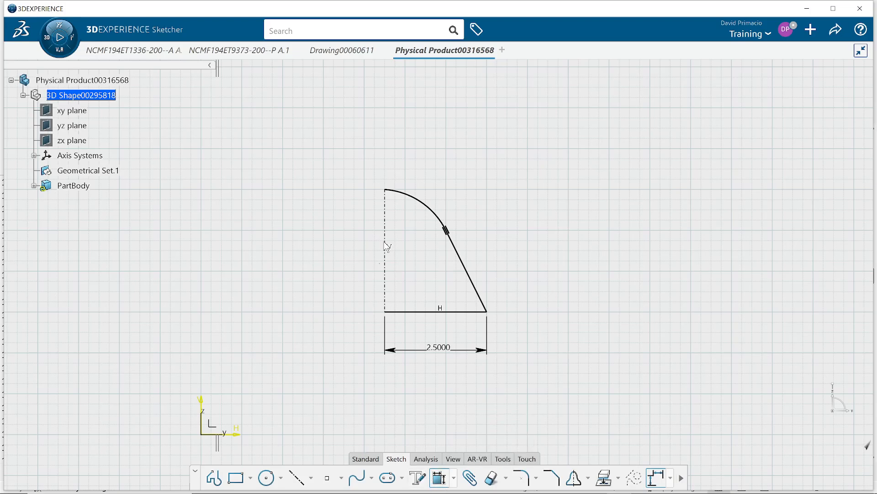
click(411, 313)
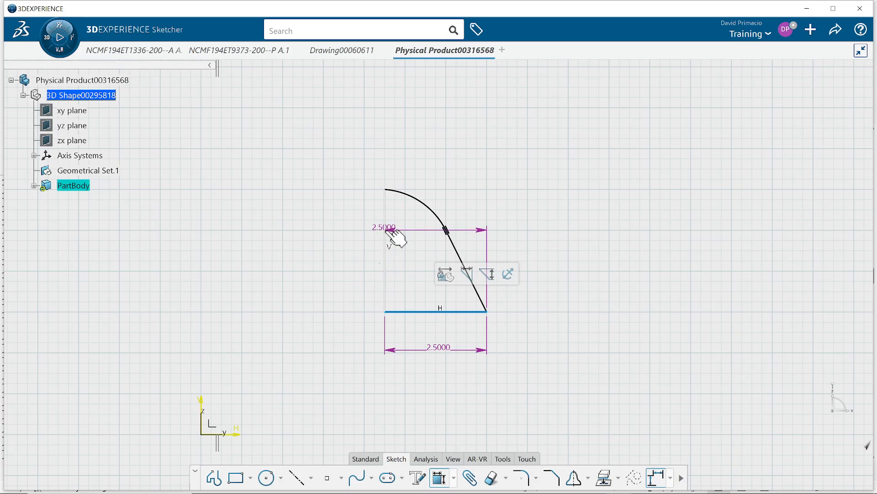
click(387, 231)
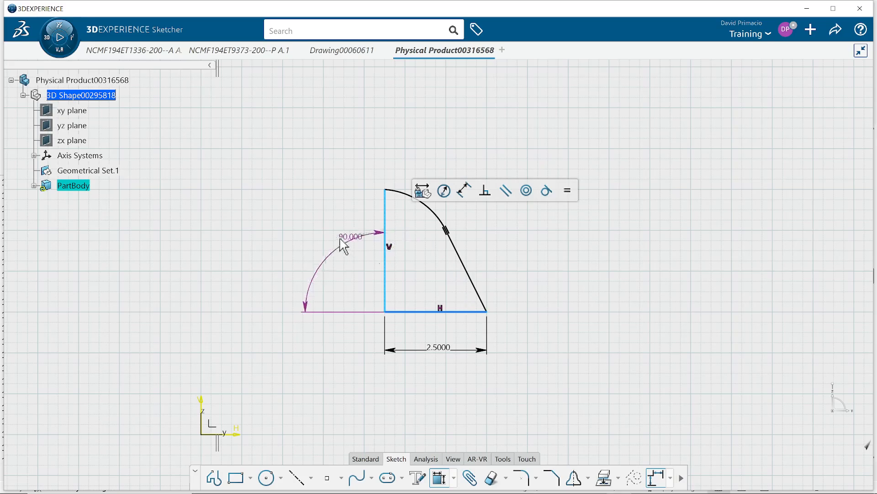
key(ctrl+z)
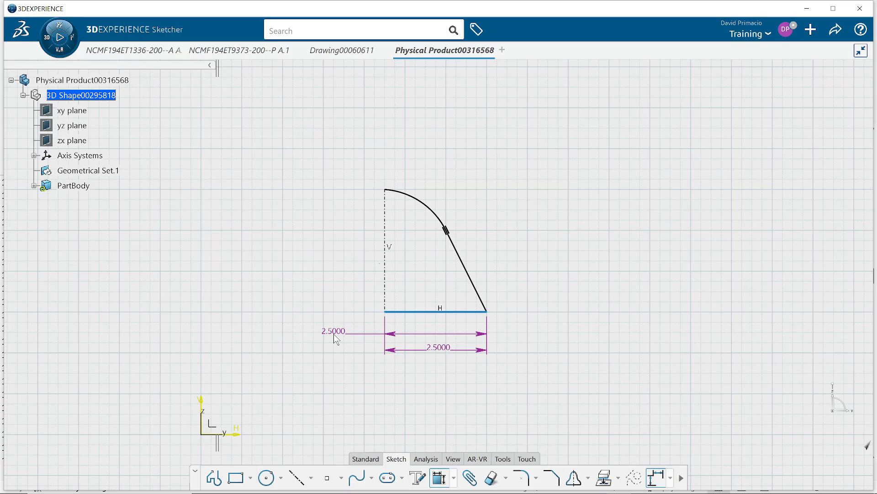
key(Escape)
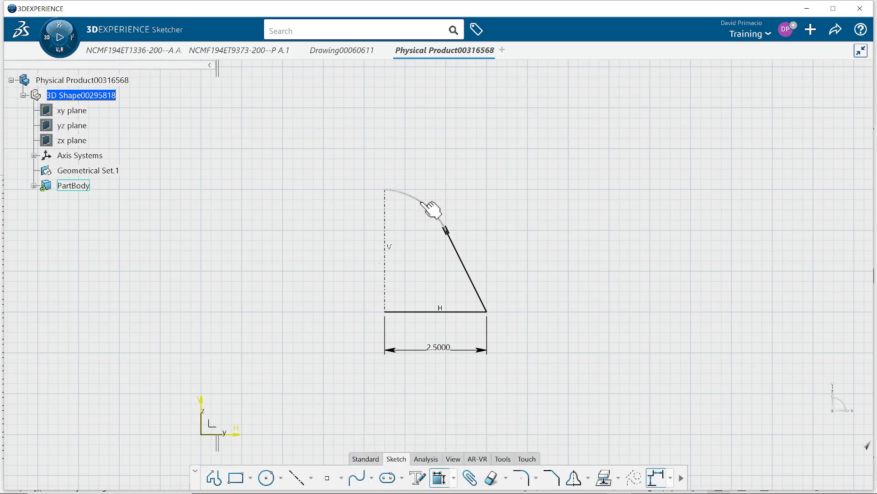
- Add a radius dimension to the profile's arc, placed above and outside the curve
click(434, 210)
click(484, 122)
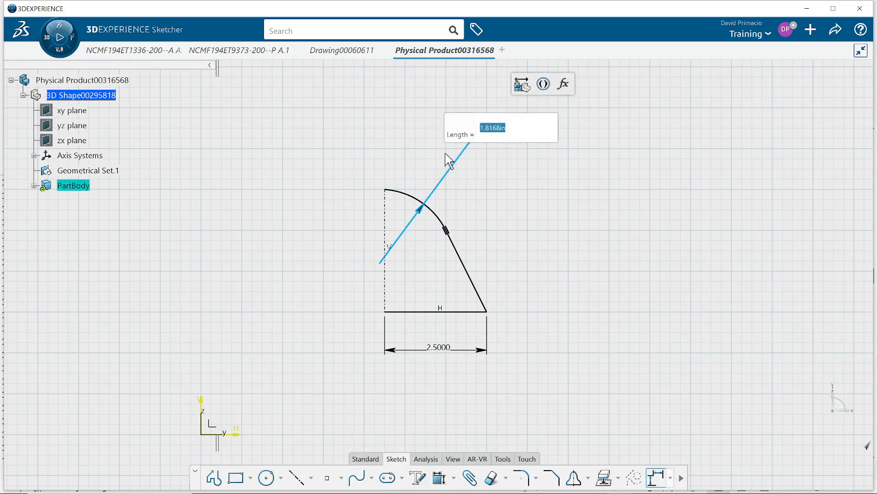
key(Return)
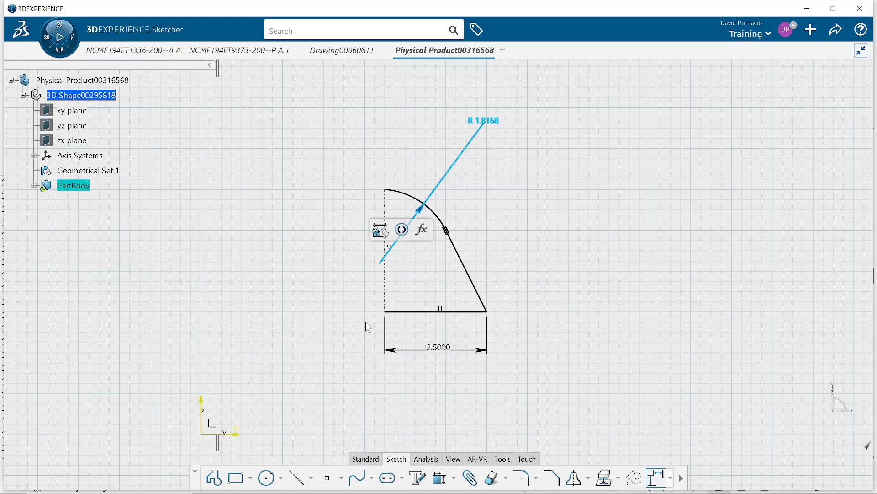
- Fix the profile's base line and vertical axis in place of their horizontal and vertical constraints, keeping the length constraint
click(396, 312)
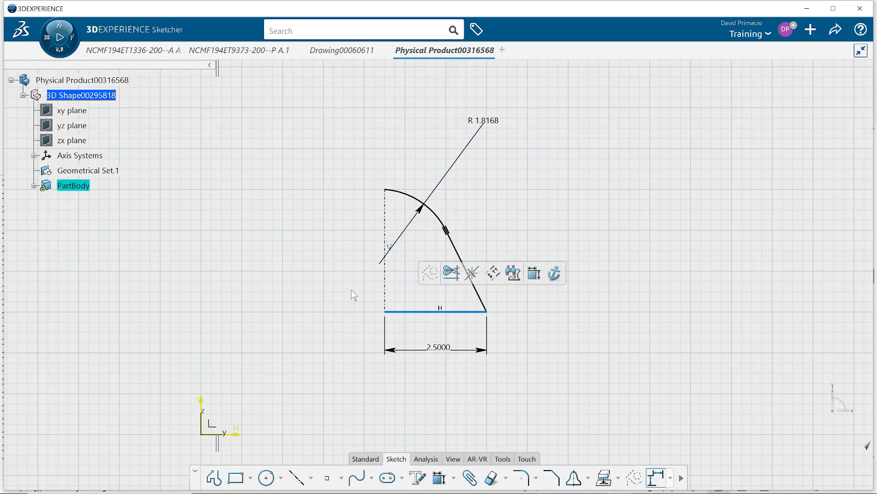
ctrl+click(386, 296)
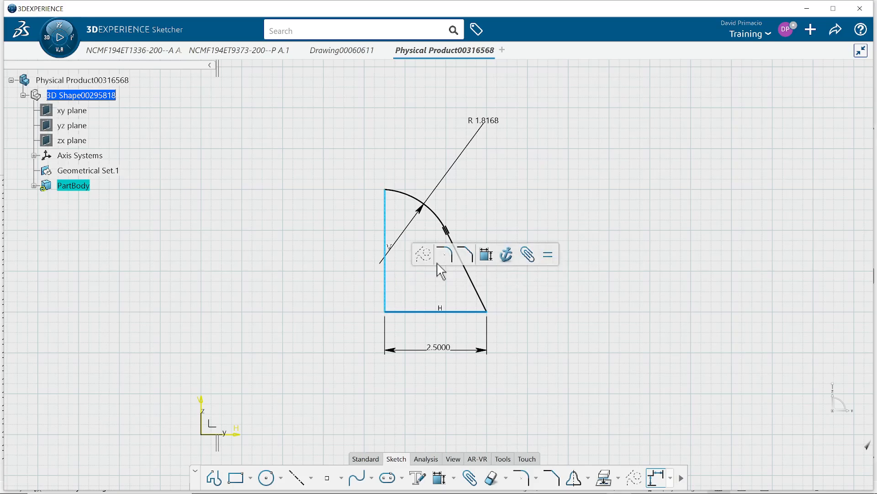
click(455, 478)
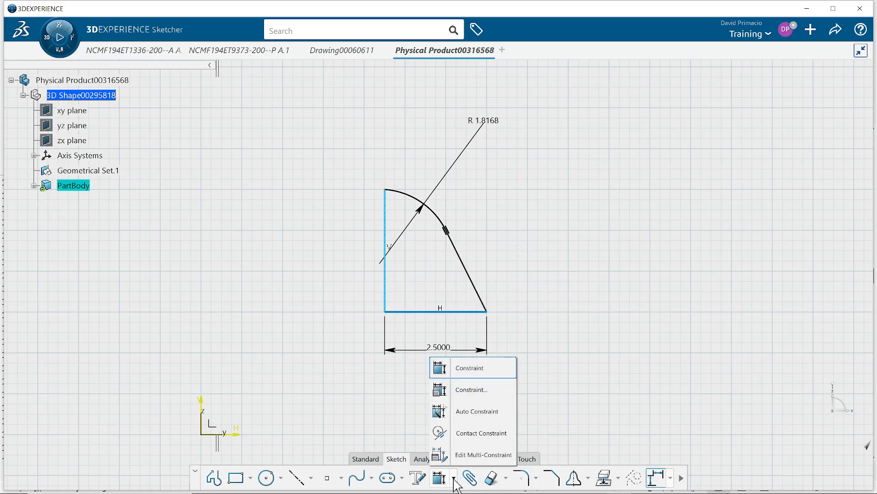
click(466, 395)
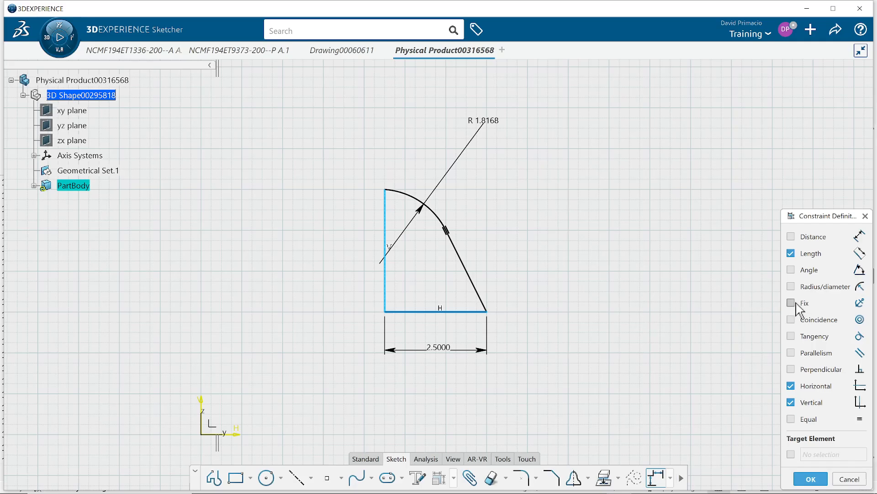
click(791, 302)
click(791, 386)
click(791, 401)
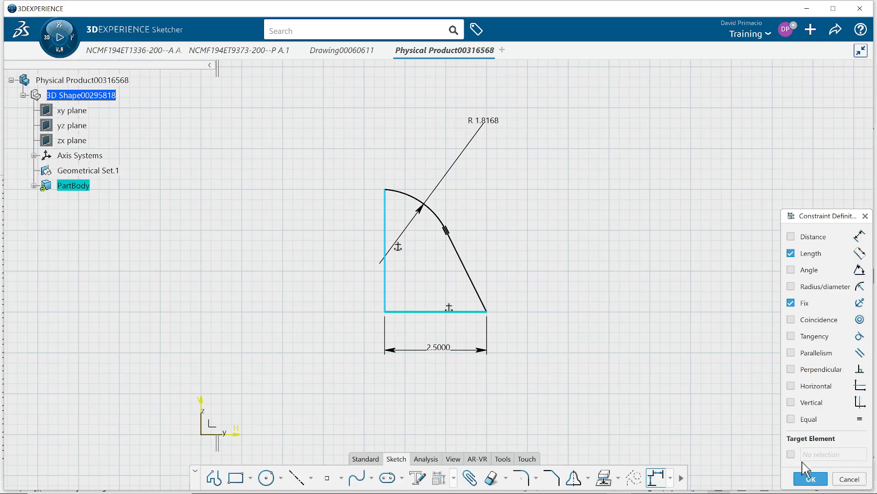
click(812, 478)
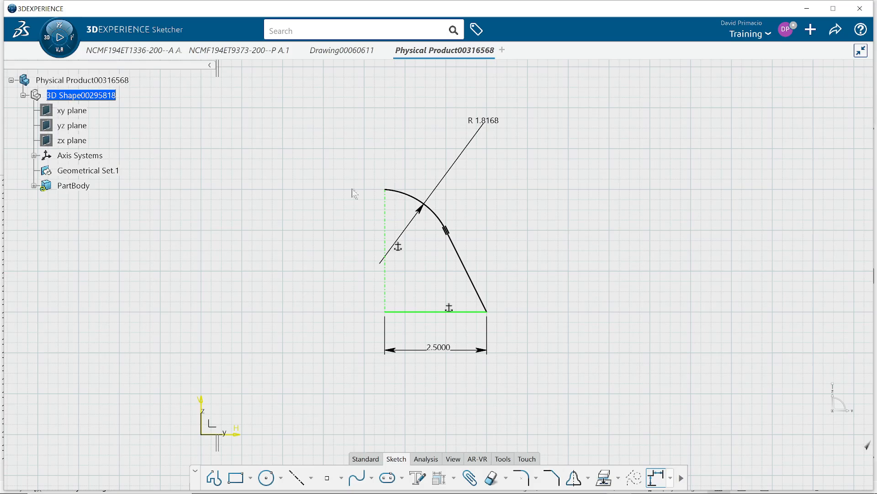
- Apply Auto Constraint to the whole profile and move the slanted line's length dimension outside the profile
drag(353, 161, 528, 370)
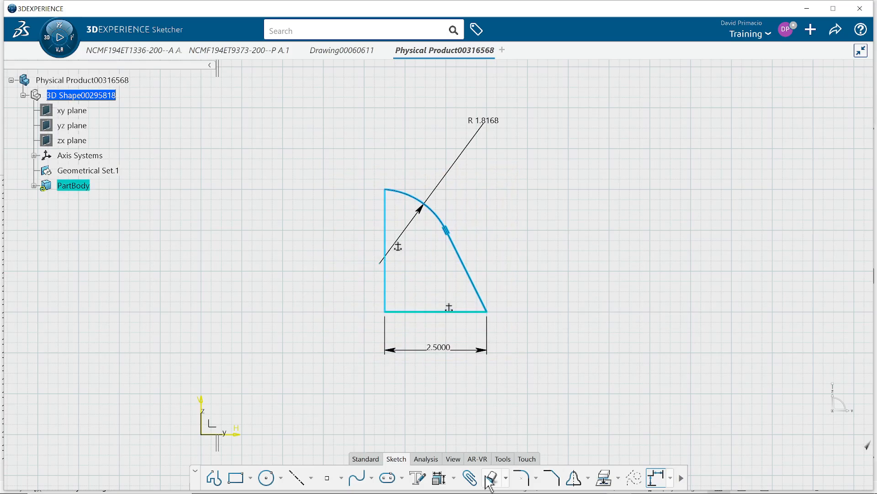
click(454, 478)
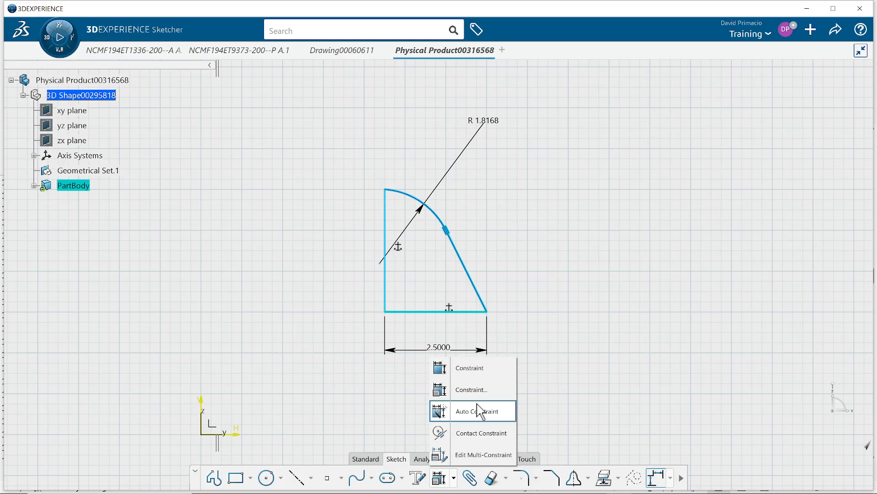
click(447, 409)
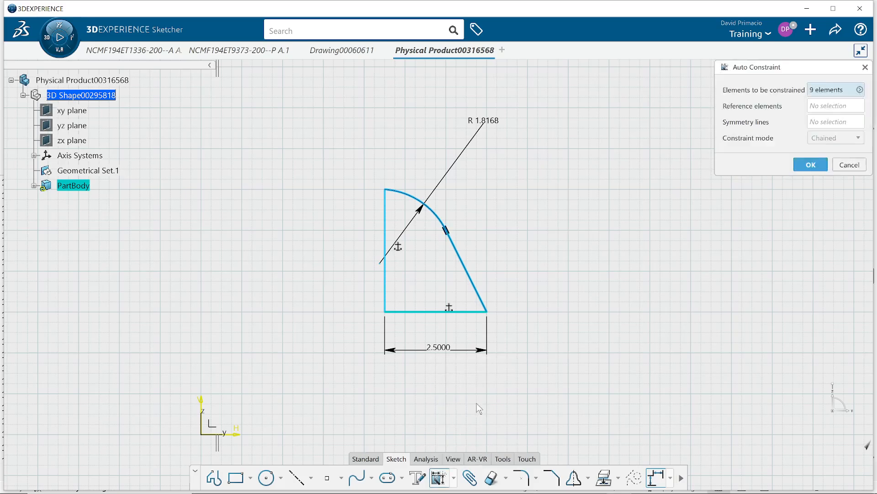
click(812, 166)
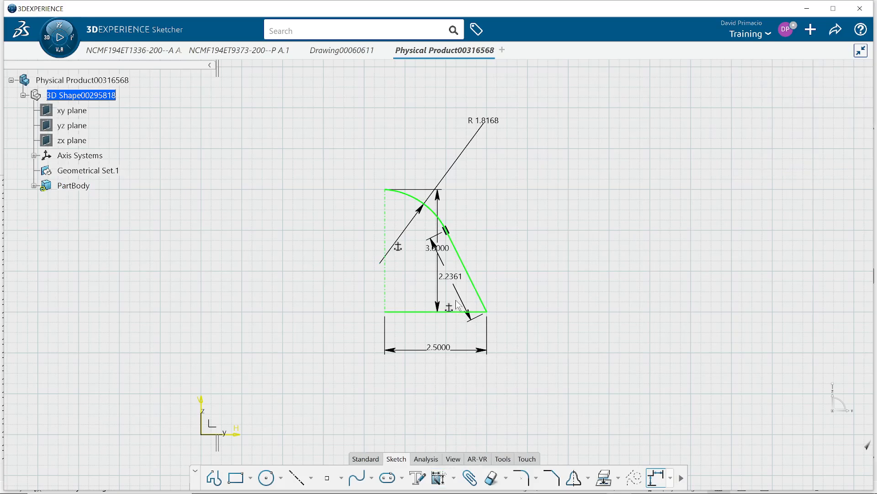
drag(461, 304, 604, 234)
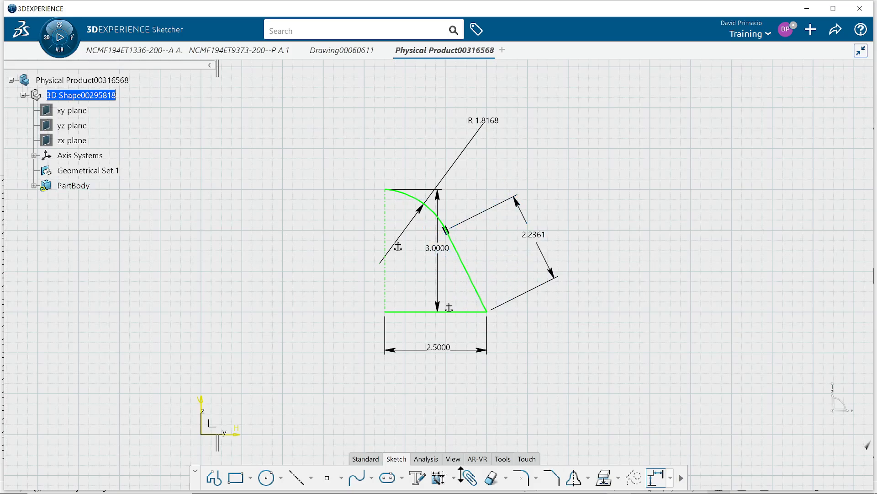
- Try to add another constraint to the profile's vertical axis
click(453, 478)
click(450, 367)
click(386, 232)
- Check the sketch's solving status and exit the sketch
click(427, 459)
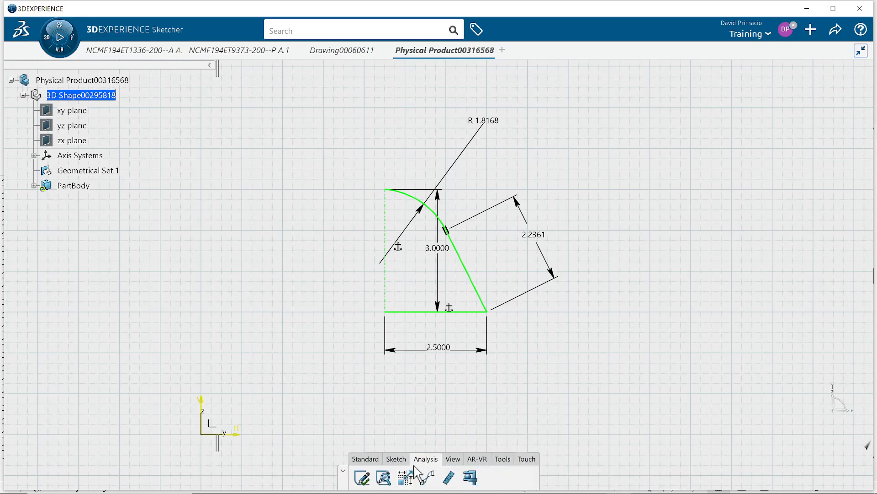
click(364, 479)
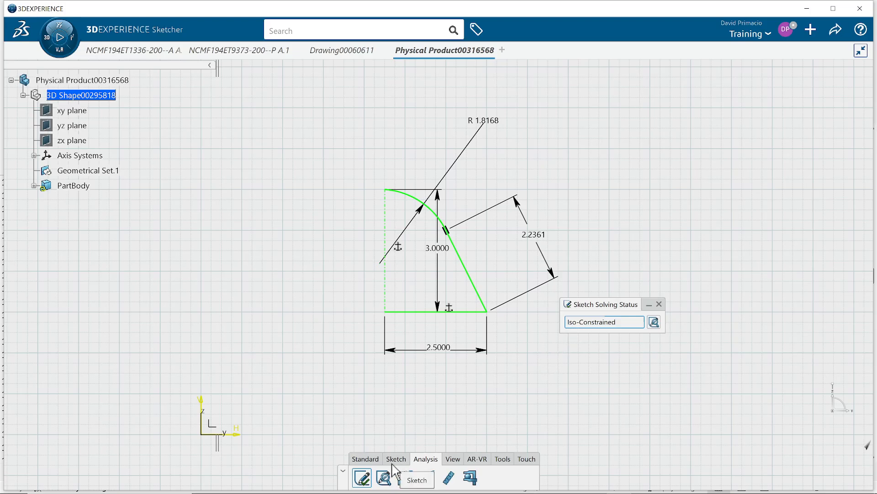
click(365, 458)
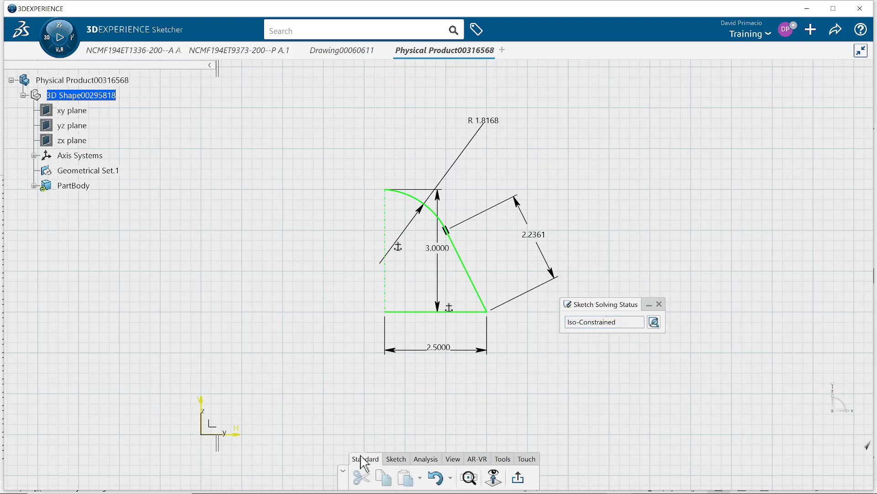
click(516, 477)
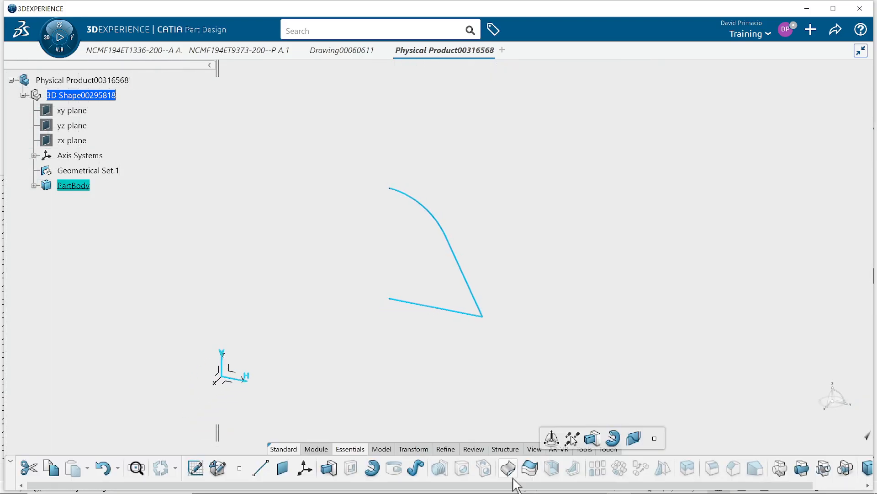
- Revolve the sketched profile 360 degrees about the sketch axis as a standard Shaft
click(381, 449)
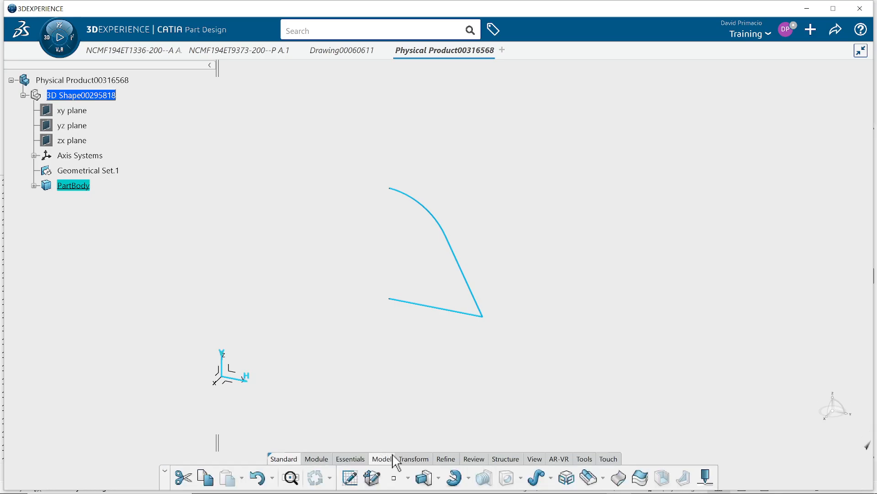
click(458, 483)
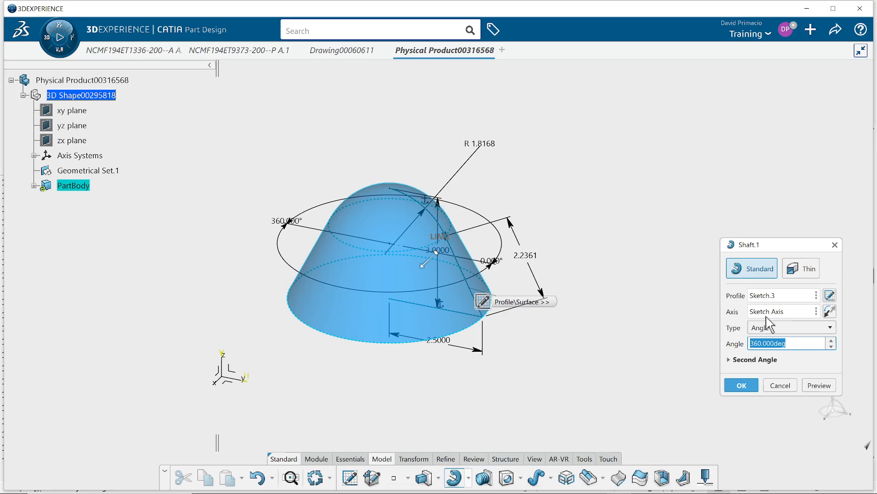
click(788, 313)
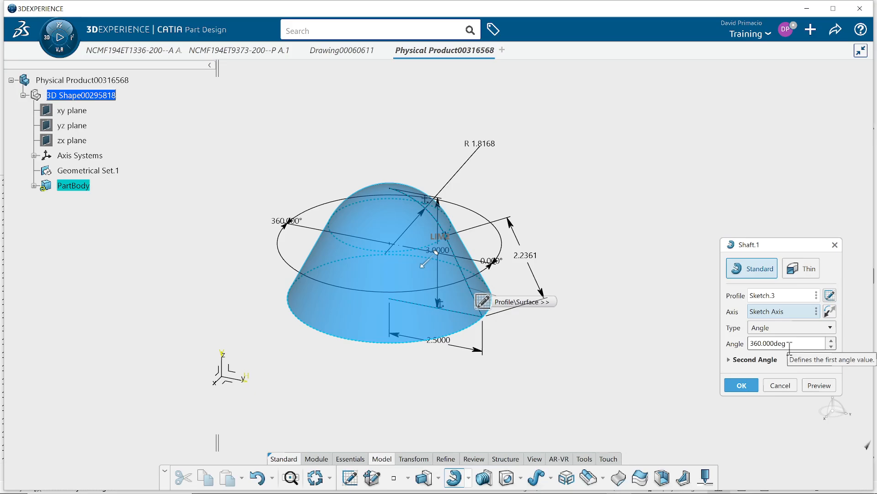
click(742, 385)
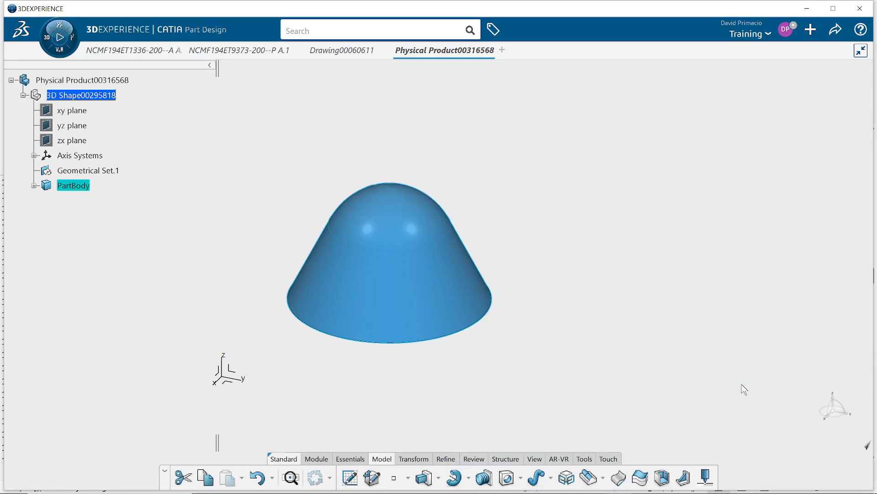
click(502, 371)
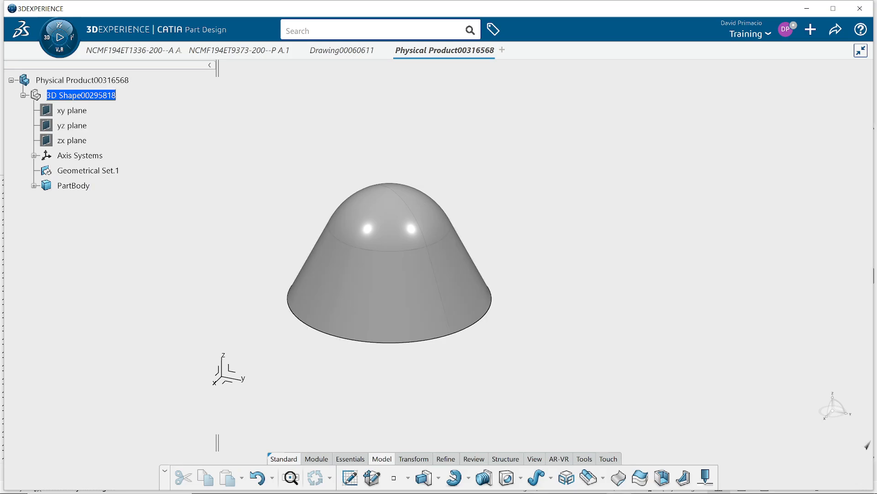
- Create a new drawing in the Drafting app and set its page layout standard to ANSI-ASME
click(49, 48)
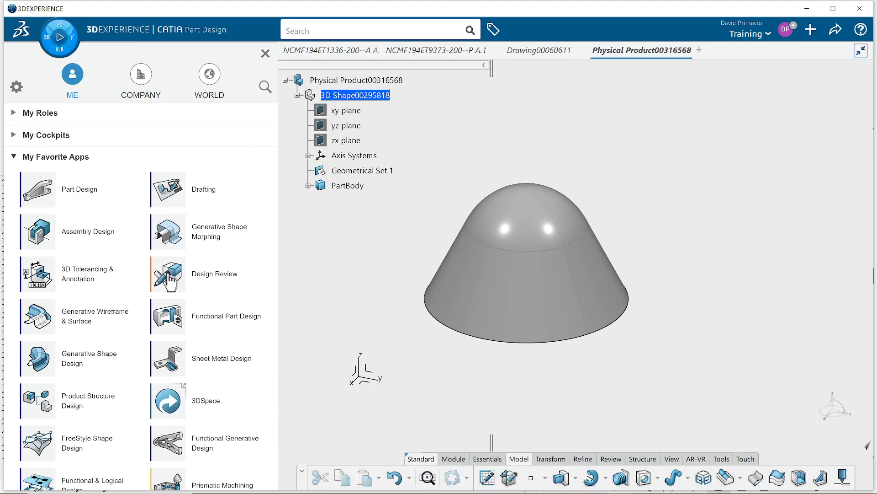
click(169, 190)
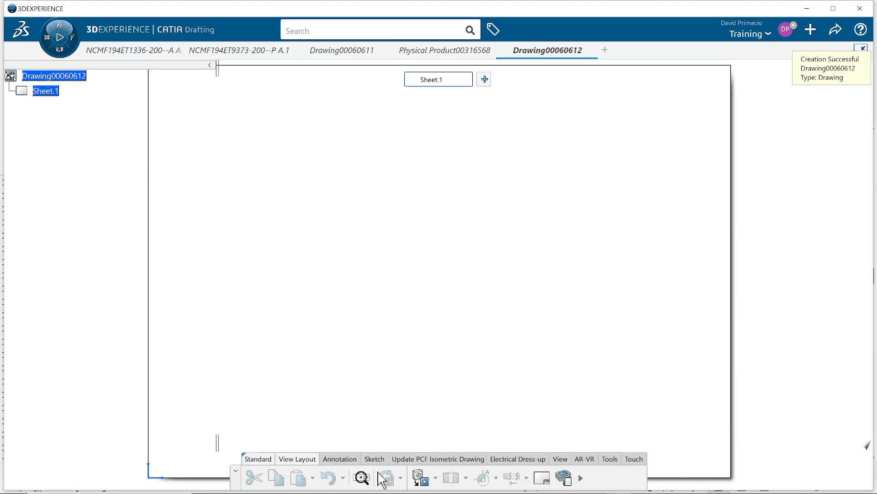
click(541, 478)
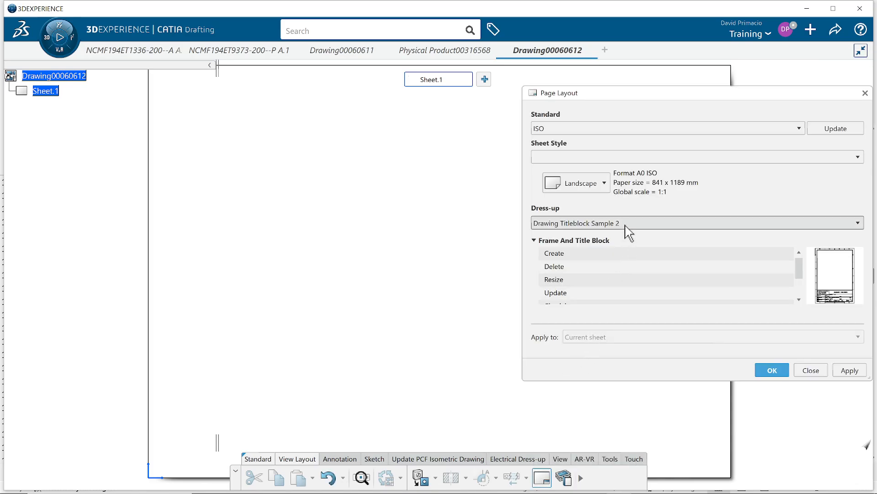
click(574, 133)
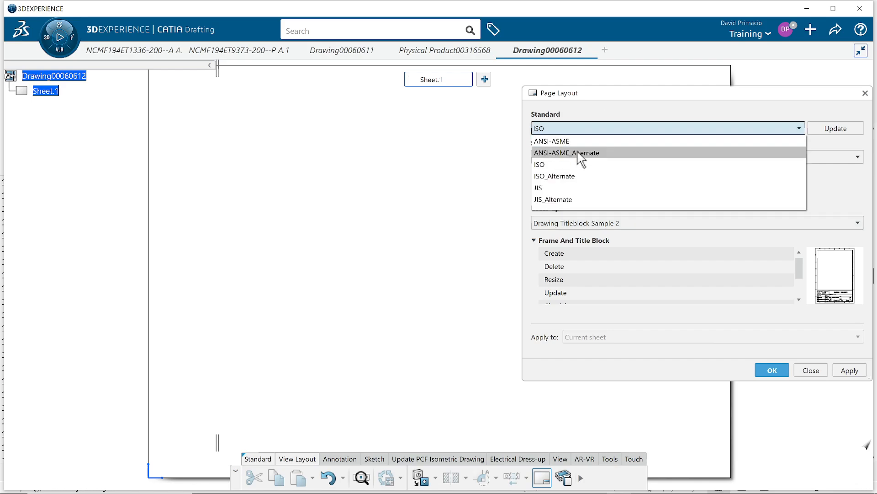
click(576, 142)
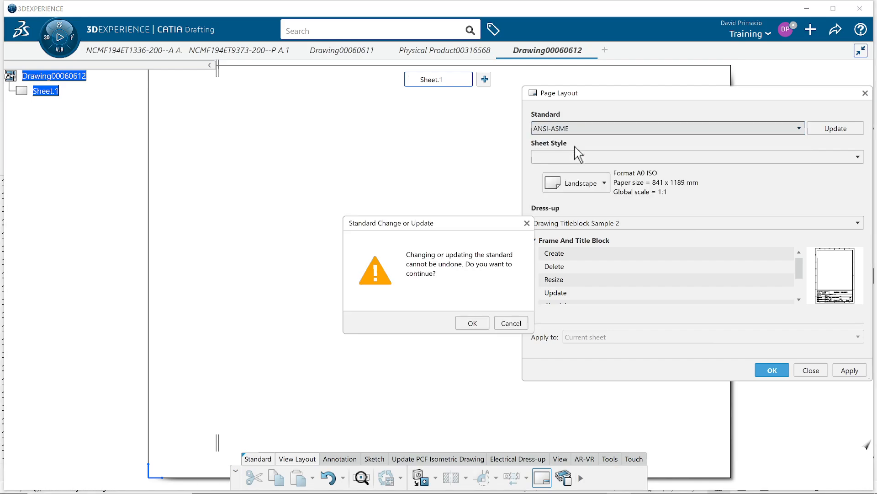
click(474, 323)
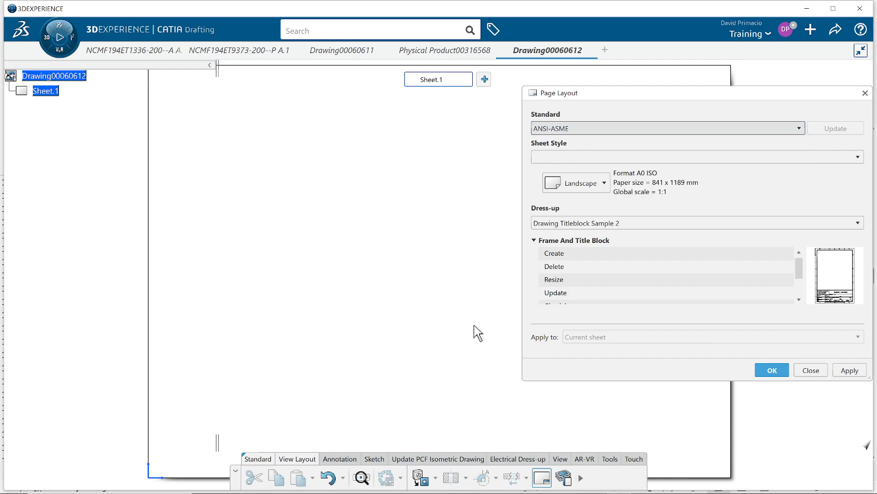
- Set the sheet style to C ANSI and create the frame and title block from Drawing Titleblock Sample 2
click(544, 158)
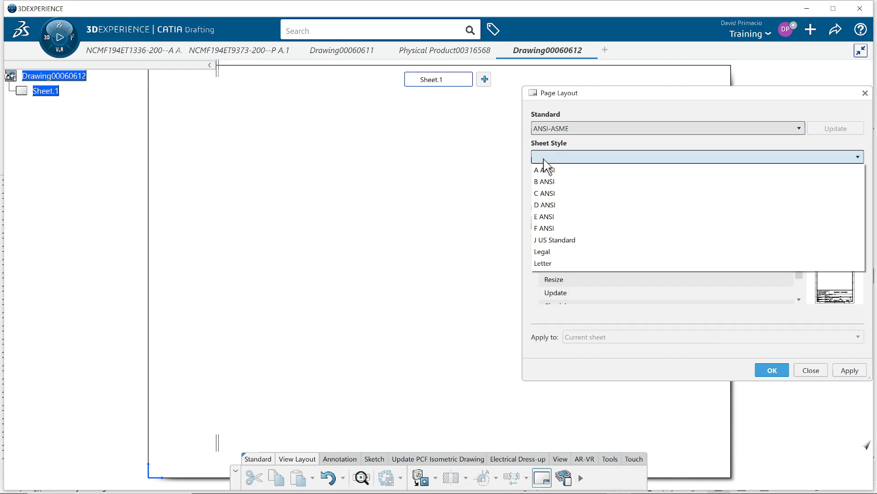
click(546, 194)
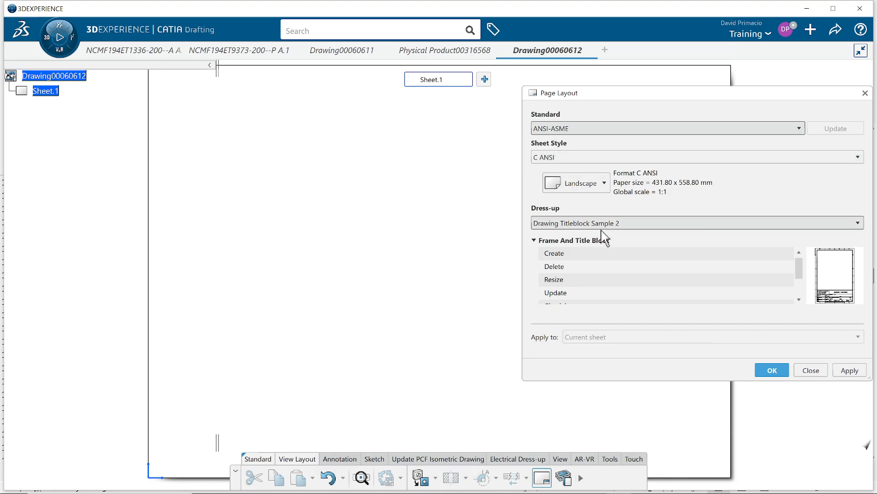
click(555, 253)
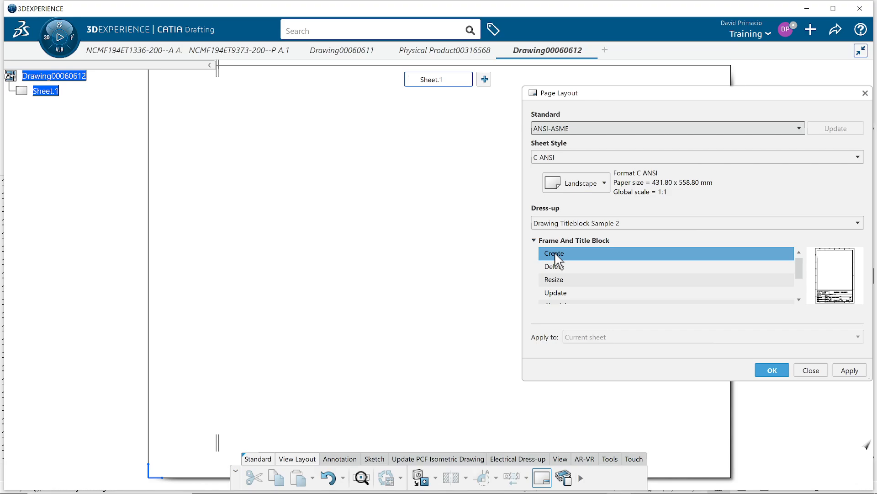
click(759, 368)
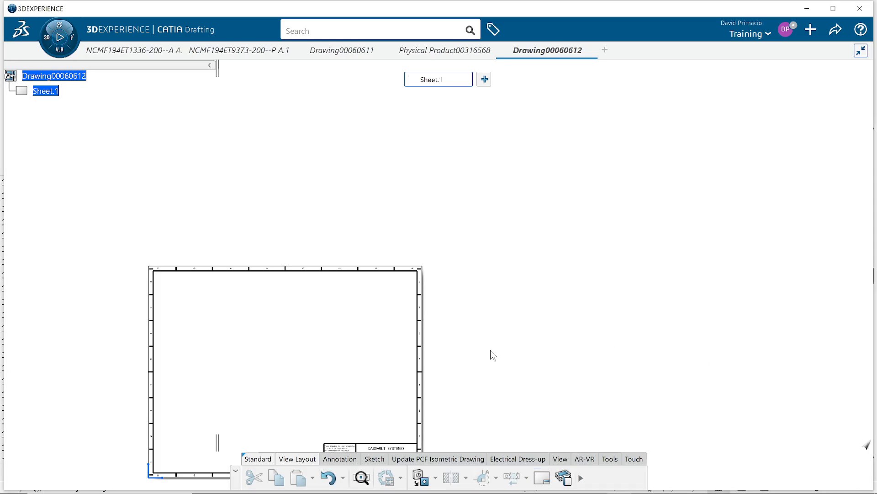
- Examine the sheet's title block, opening the sheet background for editing and returning to sheet editing
middle_drag(492, 350, 574, 262)
scroll(553, 270, up, 3)
mouse_move(451, 378)
middle_down()
mouse_move(452, 346)
mouse_move(487, 263)
mouse_move(487, 183)
middle_up()
middle_drag(402, 378, 402, 120)
middle_drag(455, 260, 393, 194)
mouse_move(426, 274)
middle_down()
mouse_move(427, 222)
mouse_move(535, 281)
mouse_move(413, 260)
mouse_move(413, 278)
middle_up()
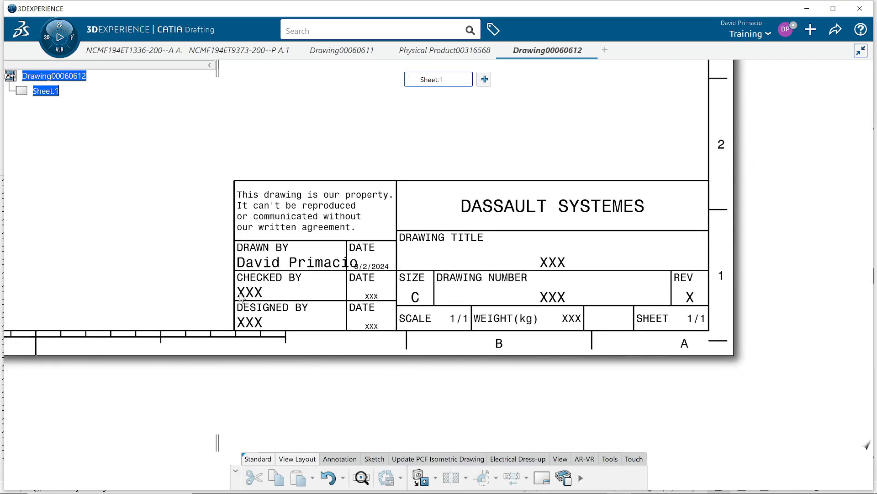
right_click(48, 92)
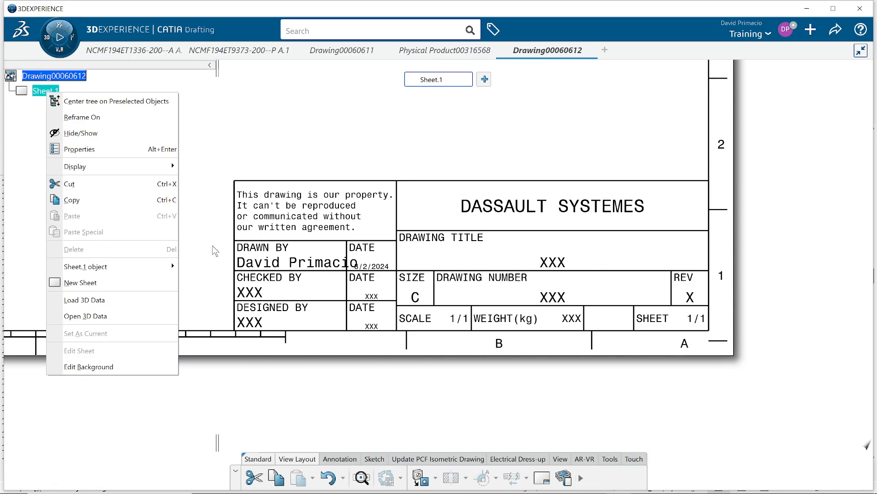
click(87, 368)
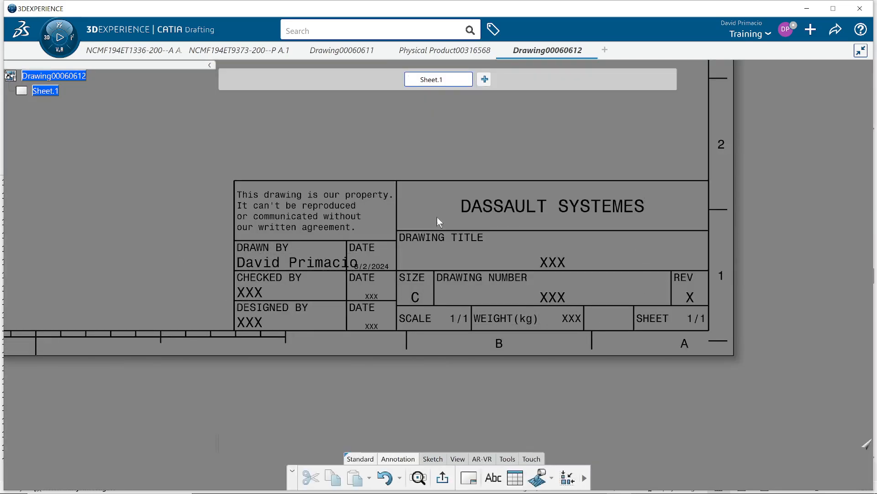
right_click(41, 92)
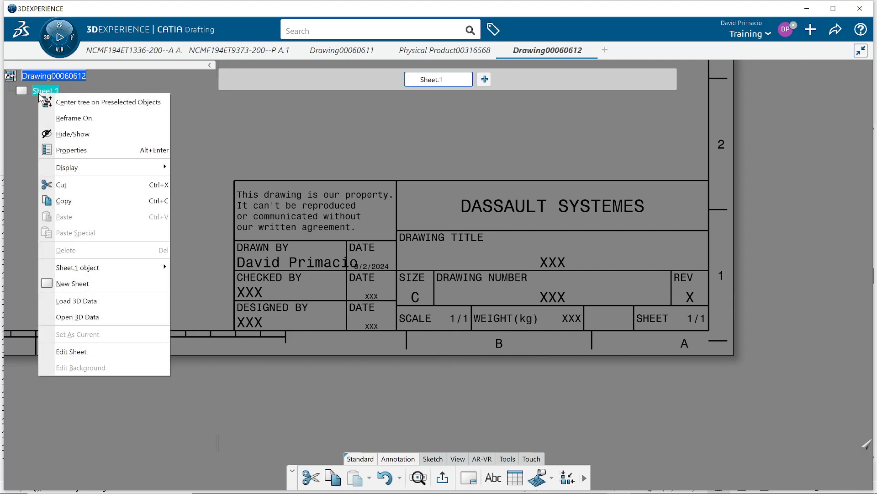
click(71, 351)
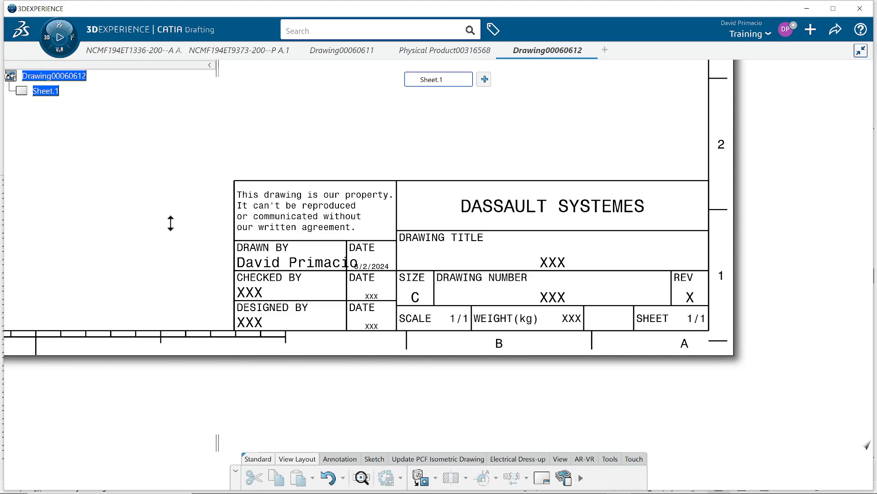
- Create a front view of the revolved solid on the sheet, using the part axis system's yz plane as the projection reference
mouse_move(171, 223)
middle_down()
mouse_move(188, 270)
mouse_move(294, 300)
mouse_move(299, 264)
mouse_move(258, 296)
middle_up()
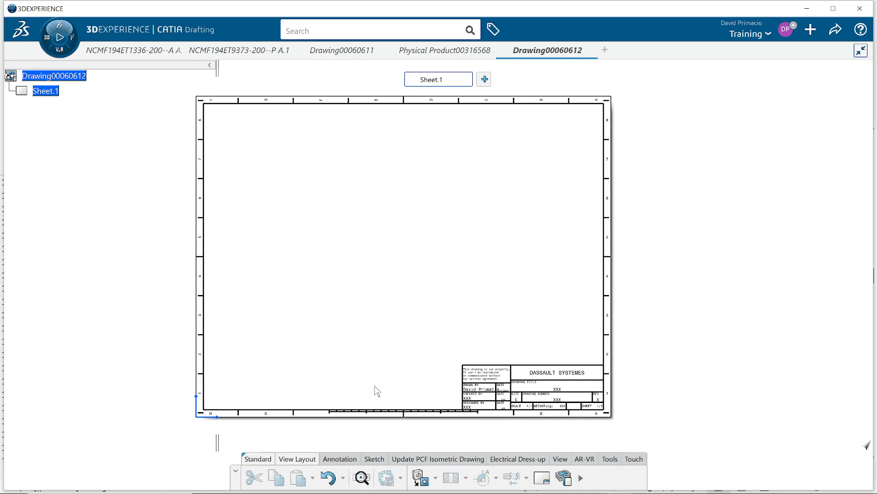
click(560, 458)
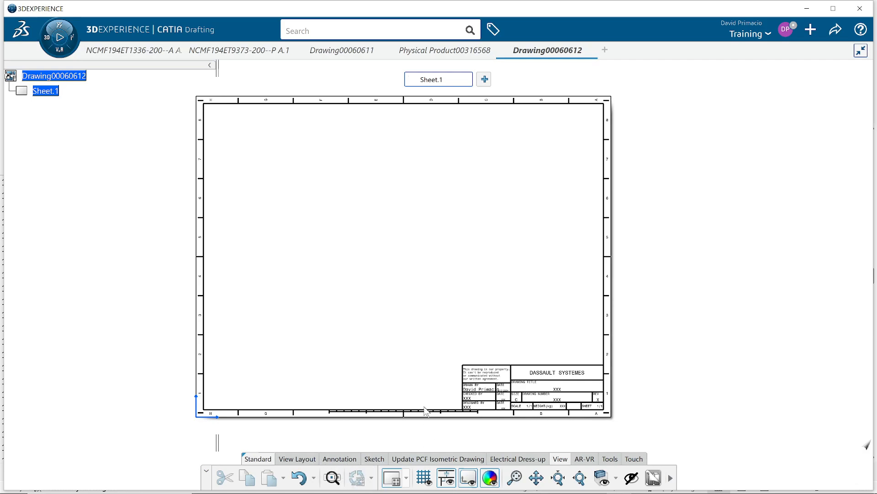
click(308, 459)
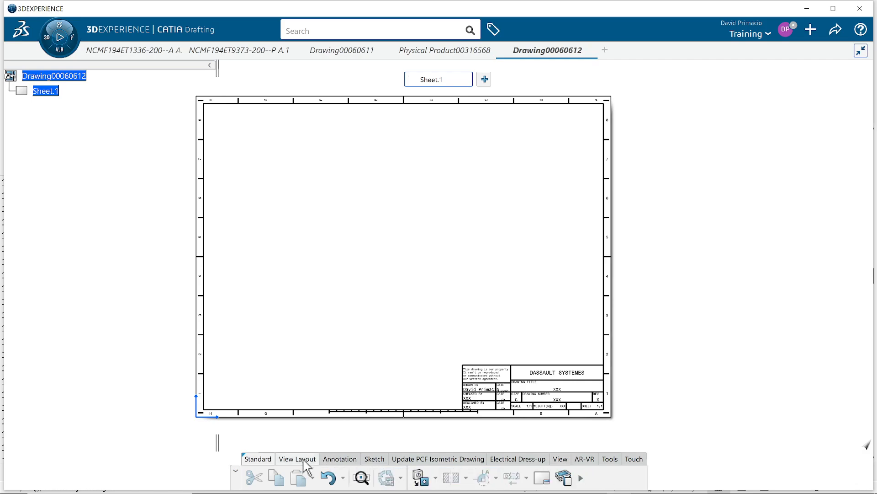
click(435, 477)
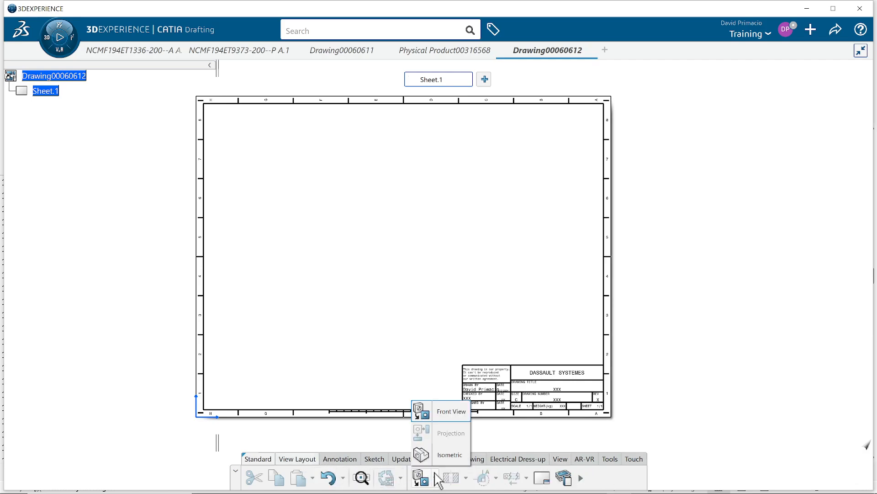
click(438, 413)
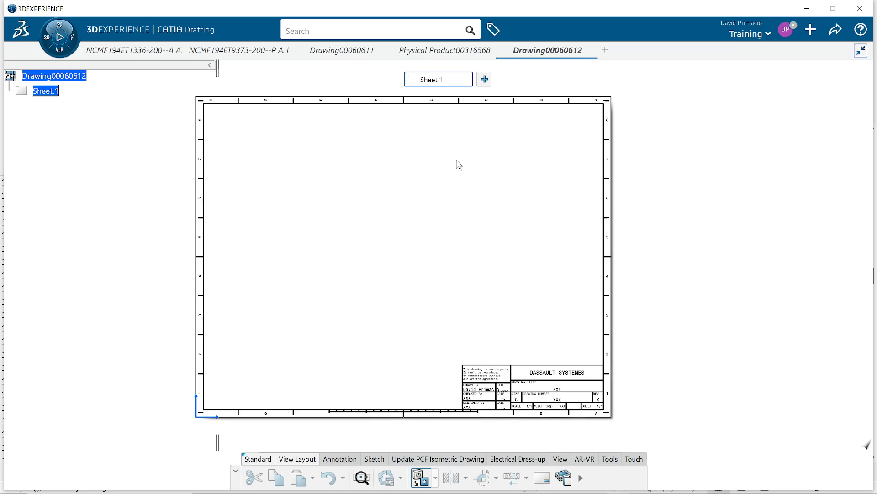
click(462, 54)
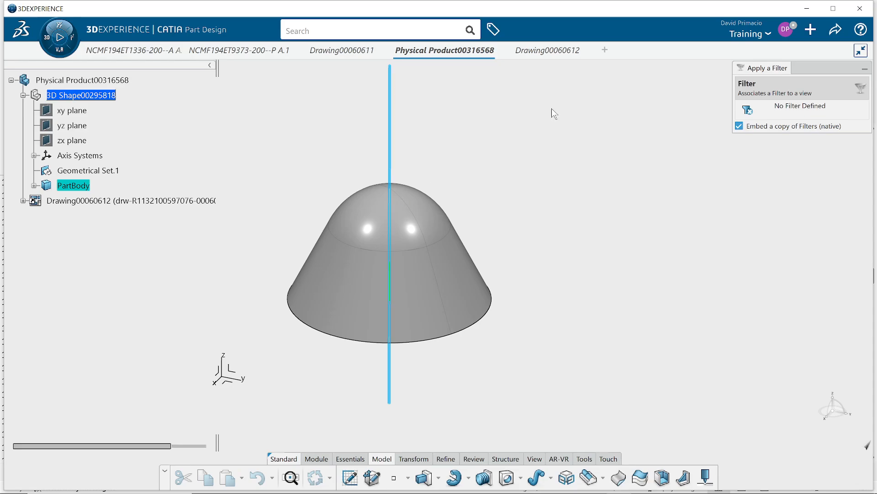
click(542, 50)
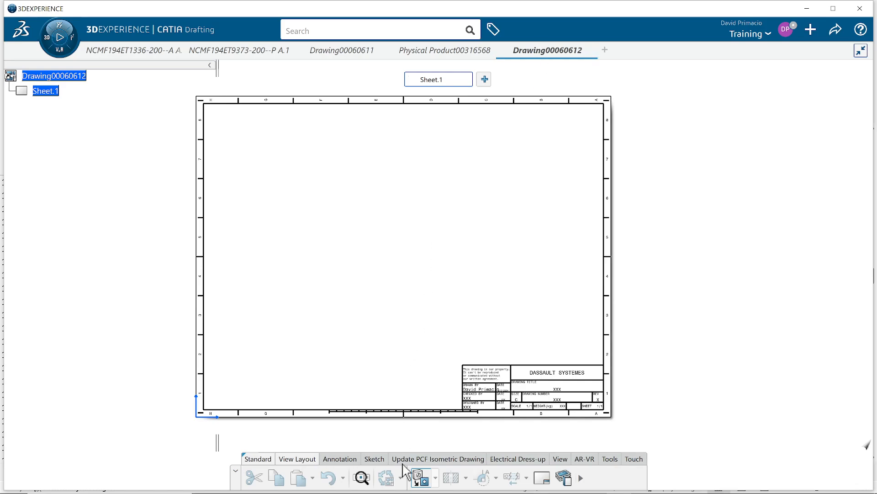
click(424, 482)
click(430, 56)
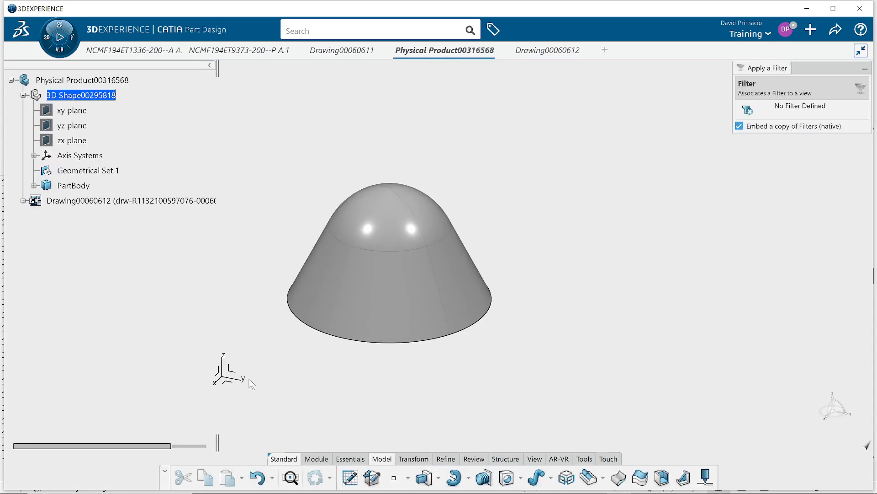
click(230, 372)
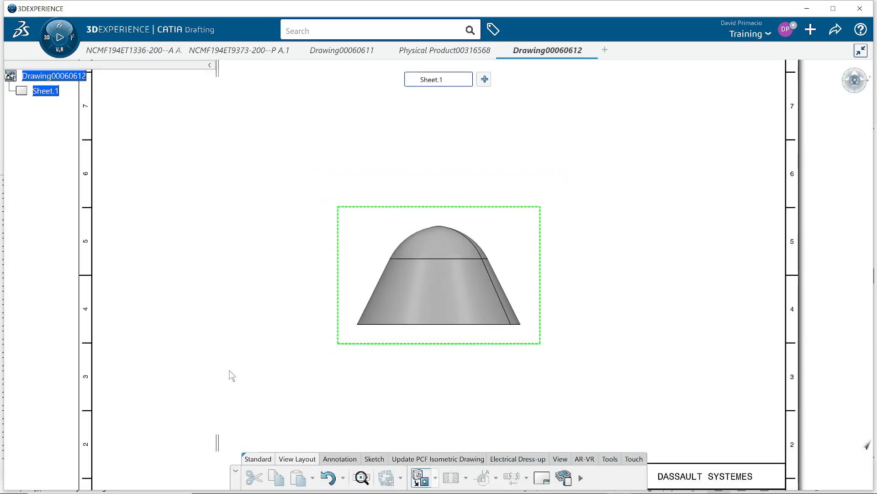
click(379, 347)
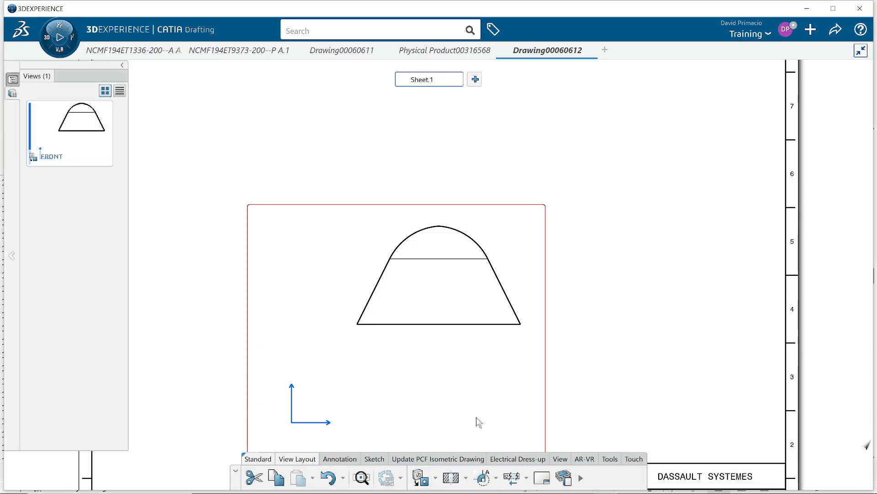
- Move the front view down to the lower-left area of the sheet, inside the drawing frame
scroll(380, 354, down, 5)
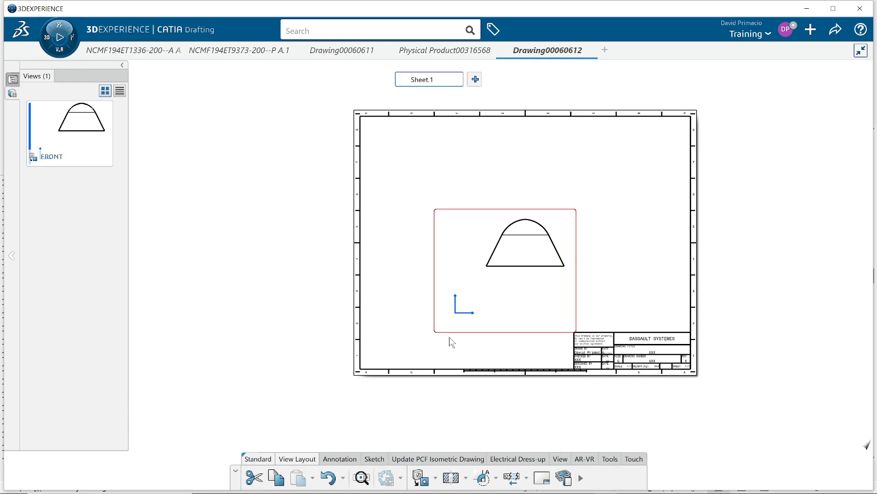
click(457, 335)
drag(437, 314, 340, 374)
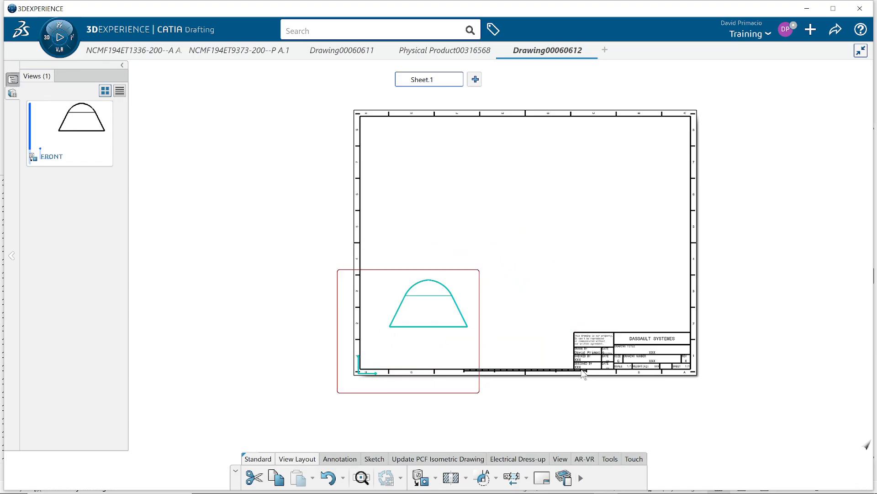
- Create projection views from the front view: a top view above it and a right view beside it
middle_drag(495, 399, 505, 345)
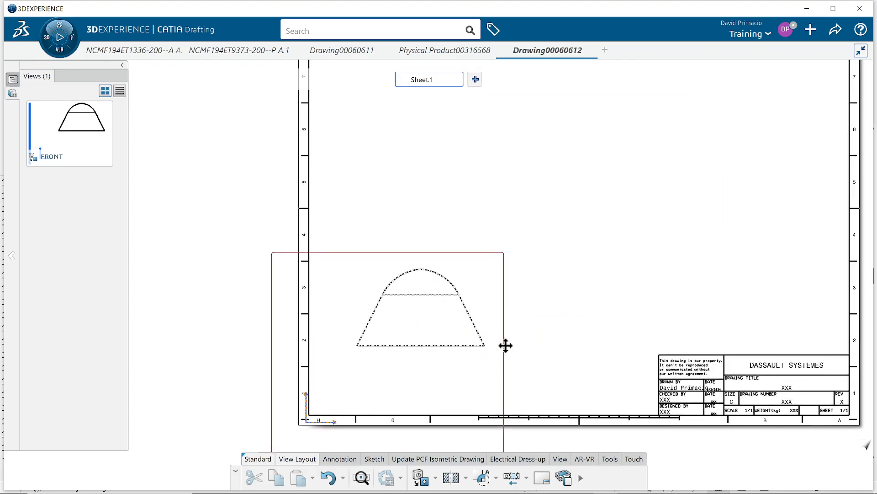
click(437, 478)
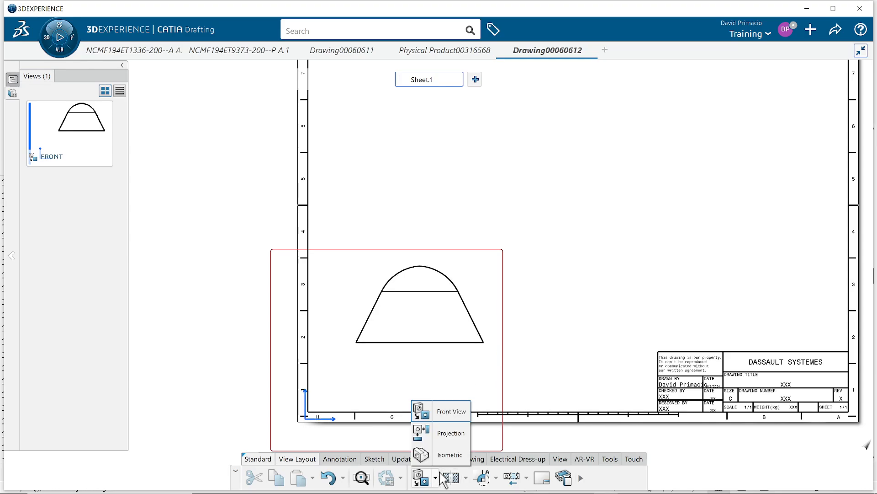
click(450, 435)
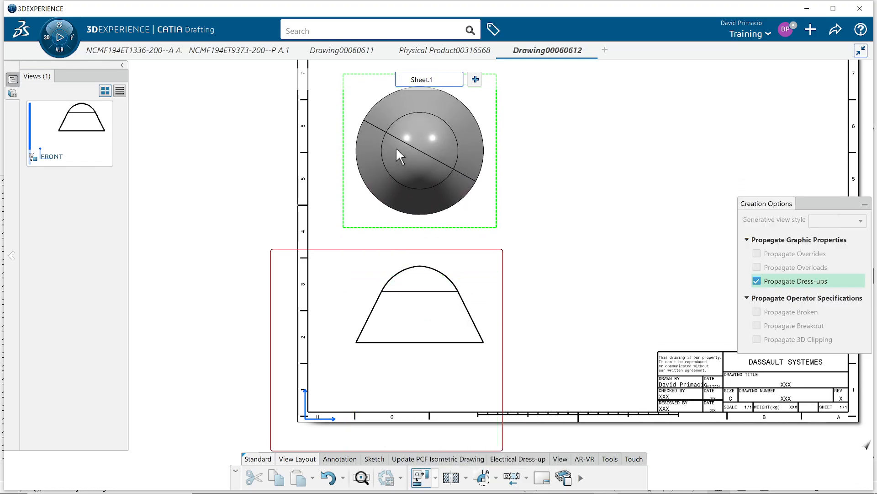
click(393, 140)
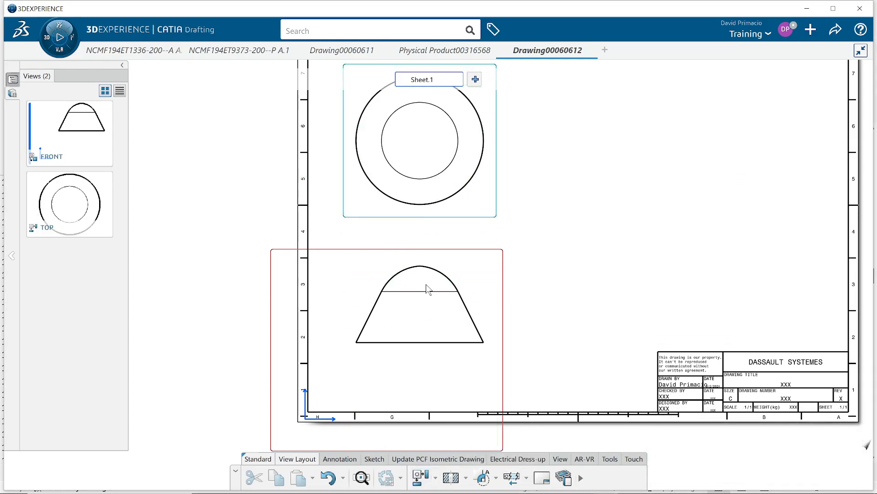
click(418, 477)
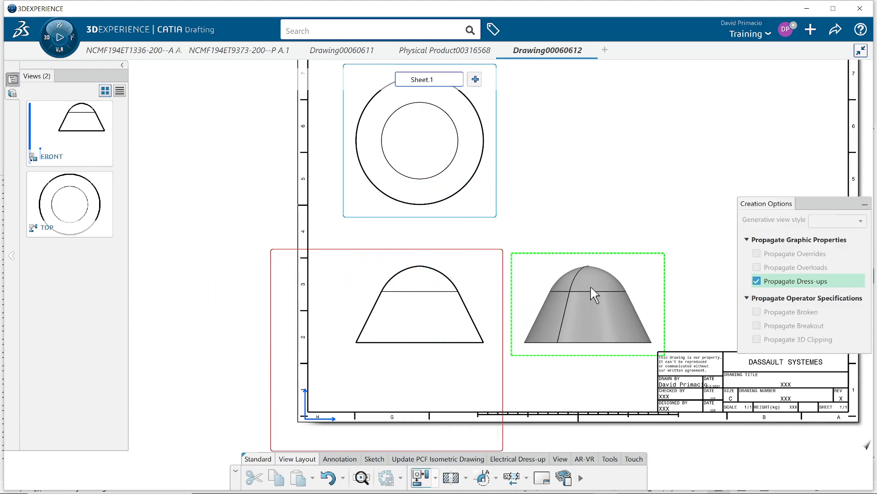
click(597, 282)
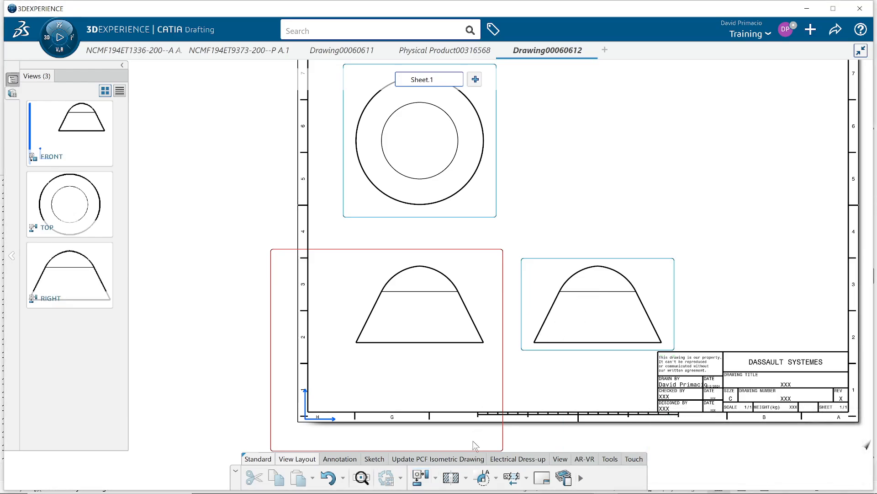
- Create an isometric view of the revolved solid and position it within the frame in the sheet's upper-right area
click(437, 477)
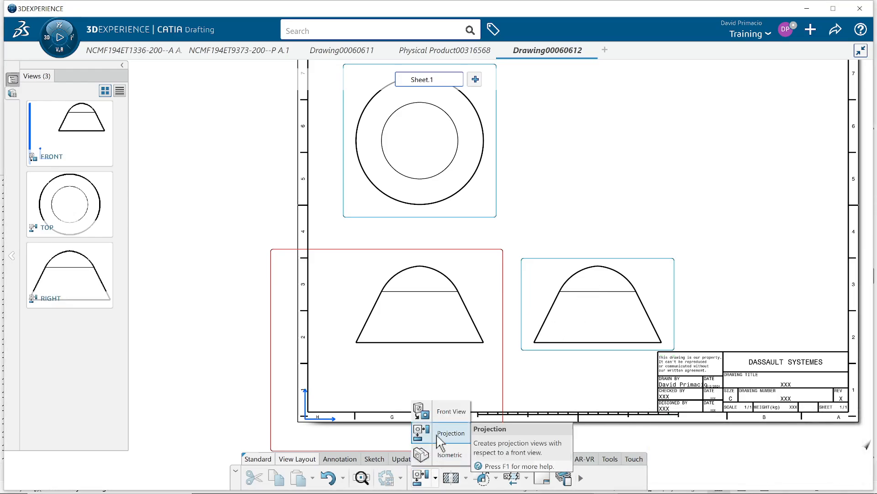
click(449, 456)
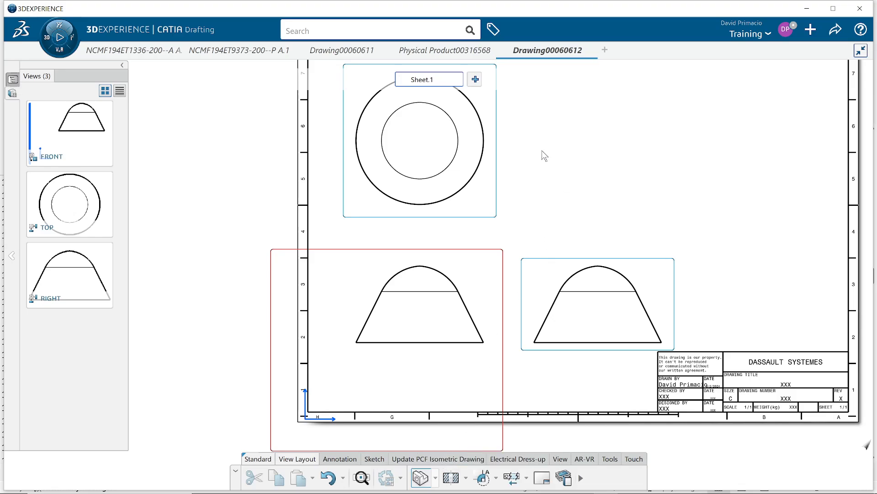
click(452, 52)
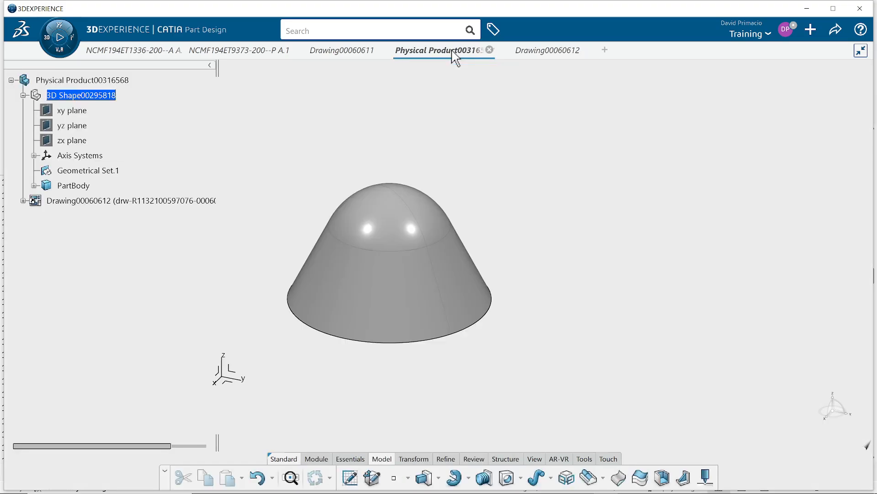
click(361, 296)
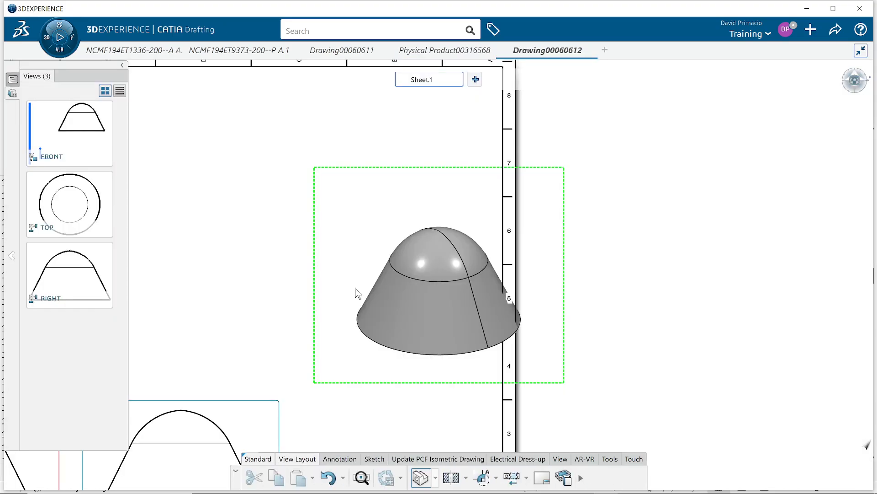
click(296, 252)
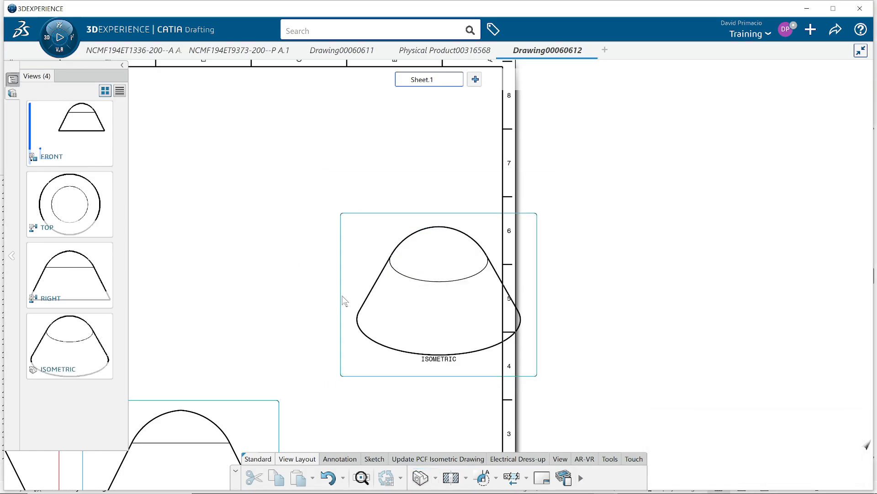
drag(344, 299, 243, 263)
drag(171, 248, 172, 248)
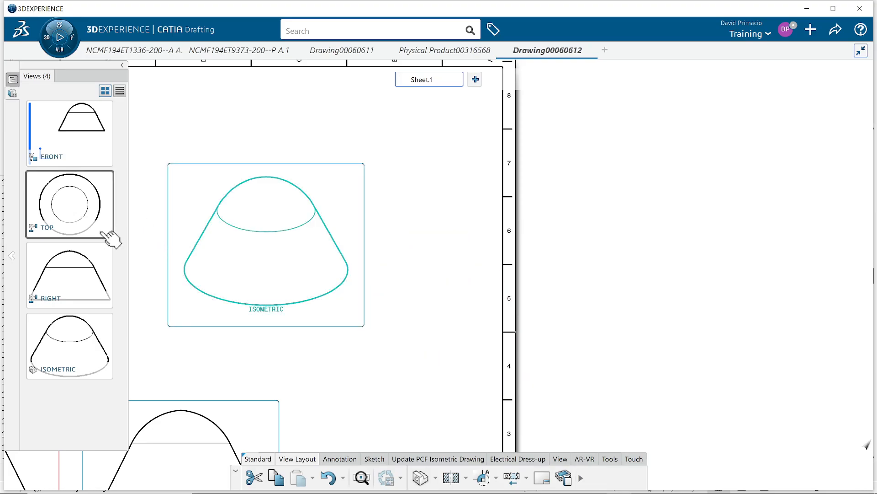
- Display the drawing's structure tree, and toggle the view frames off and back on with the whole sheet in view
click(13, 82)
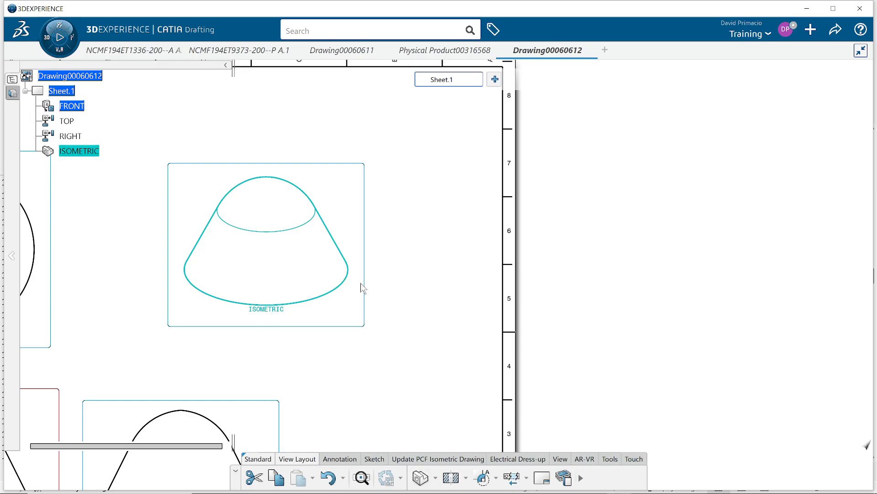
click(561, 459)
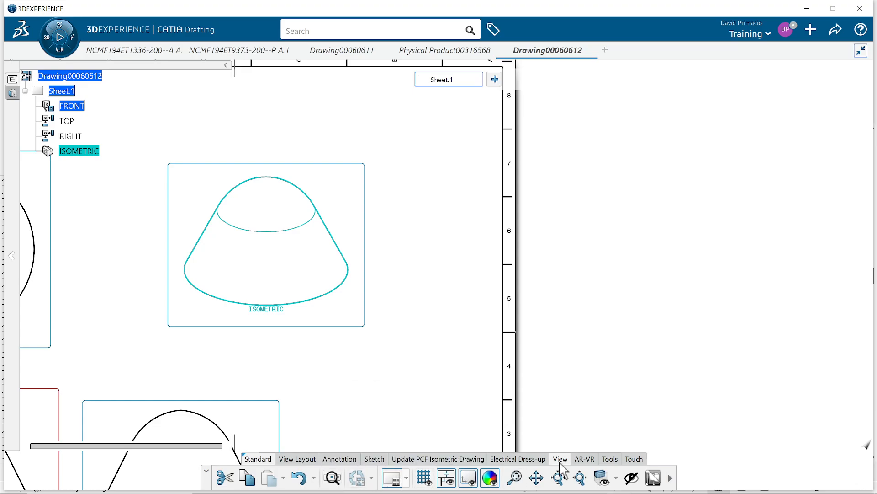
click(521, 478)
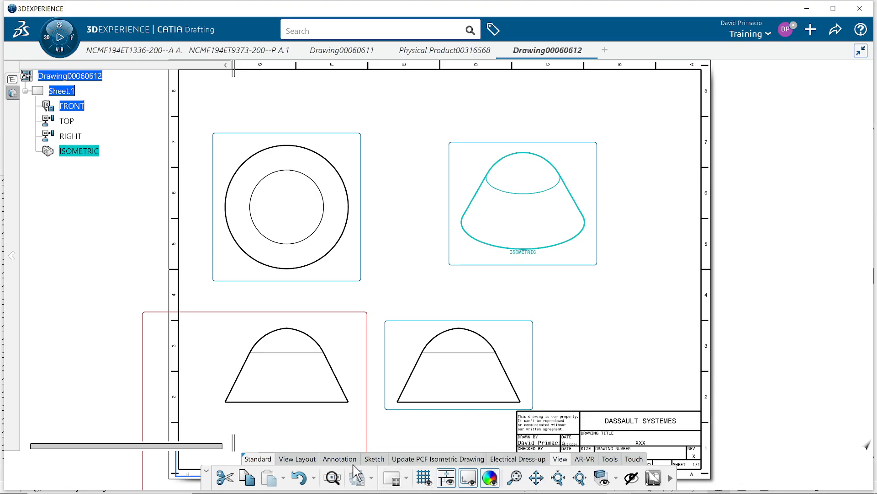
click(468, 478)
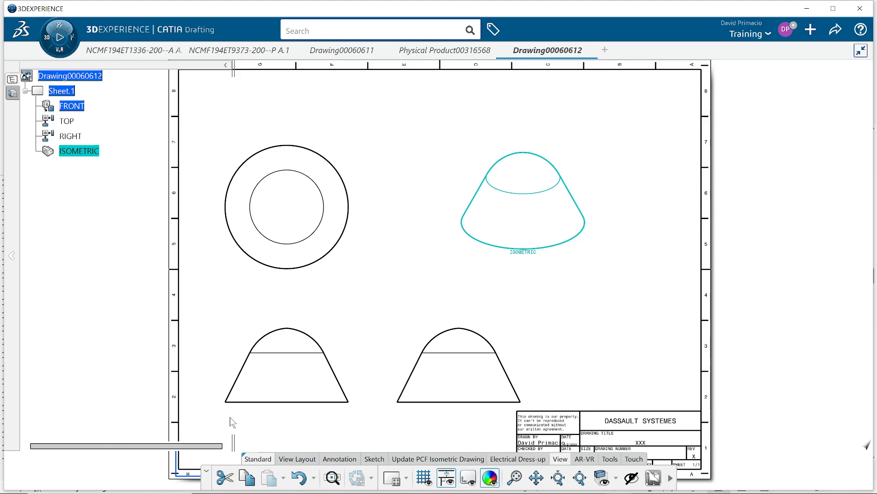
click(463, 480)
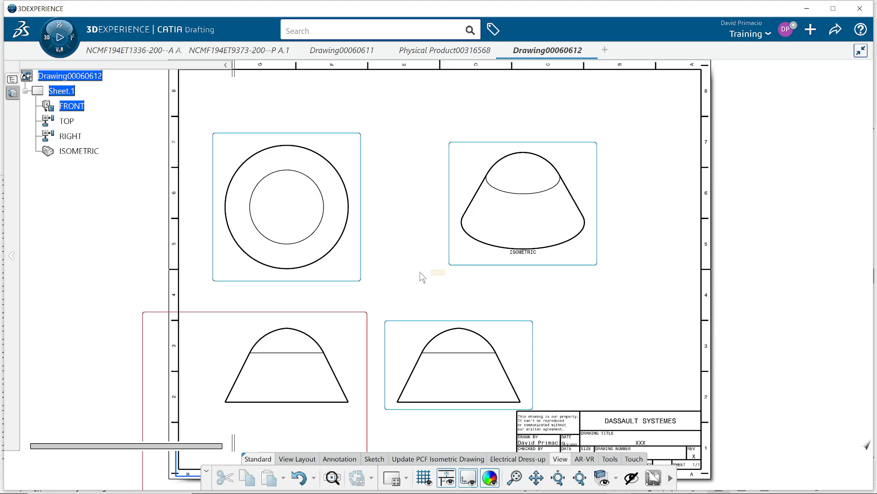
- Make the top view the active view and enlarge it on the sheet
double_click(343, 284)
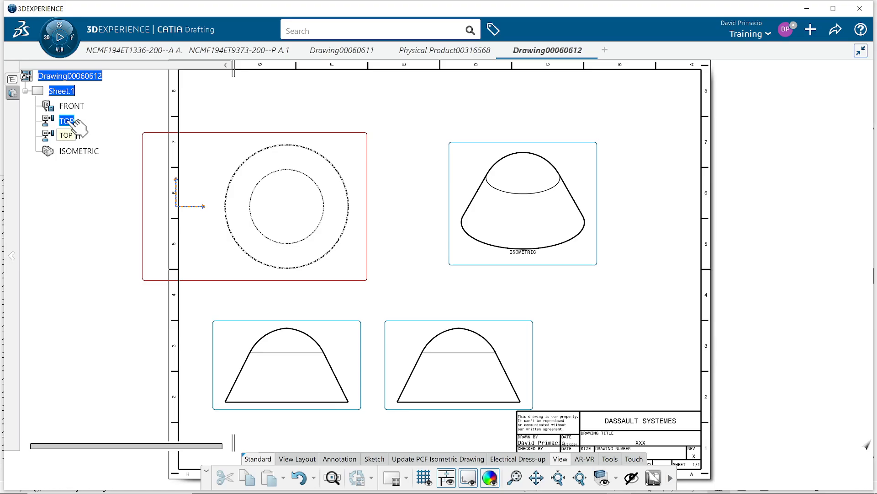
mouse_move(413, 350)
middle_down()
mouse_move(462, 370)
mouse_move(458, 351)
mouse_move(467, 370)
mouse_move(496, 351)
middle_up()
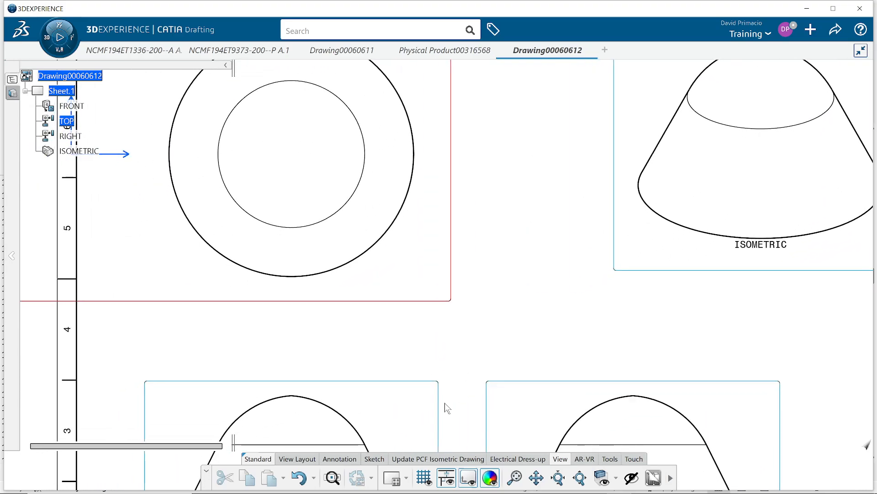
- Try to constrain the inner and outer circles of the top view with Geometrical Constraint
click(383, 461)
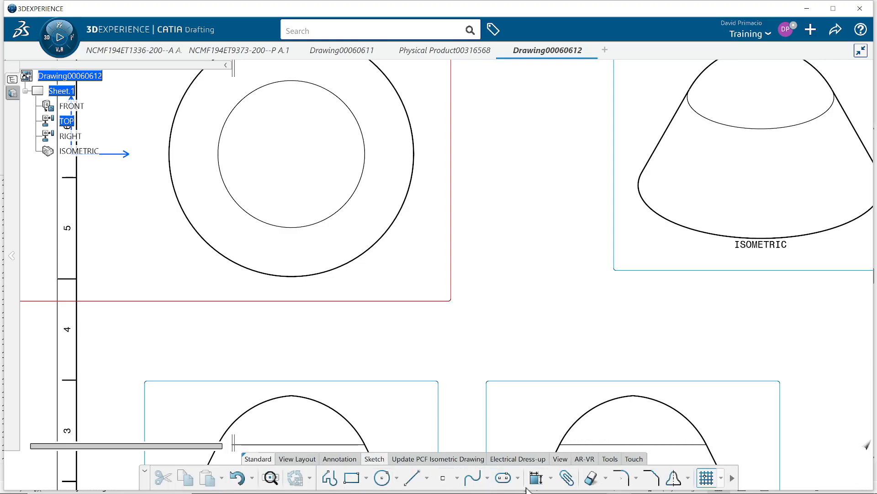
click(551, 478)
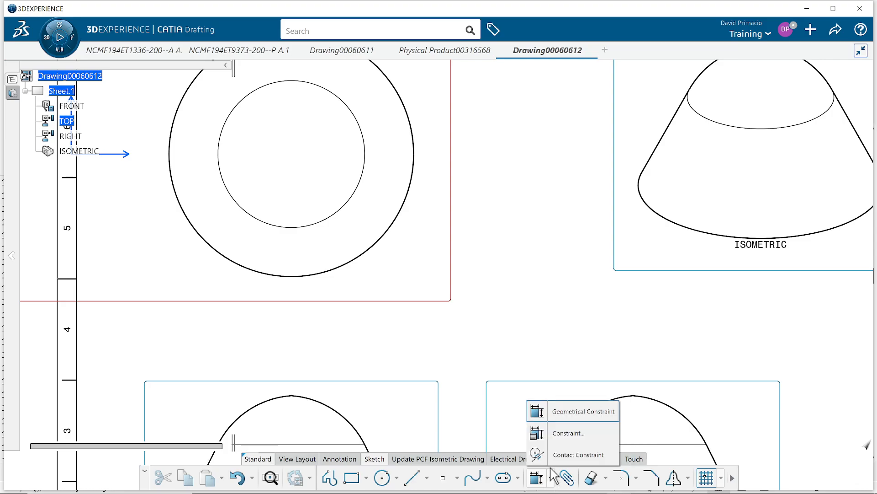
click(571, 412)
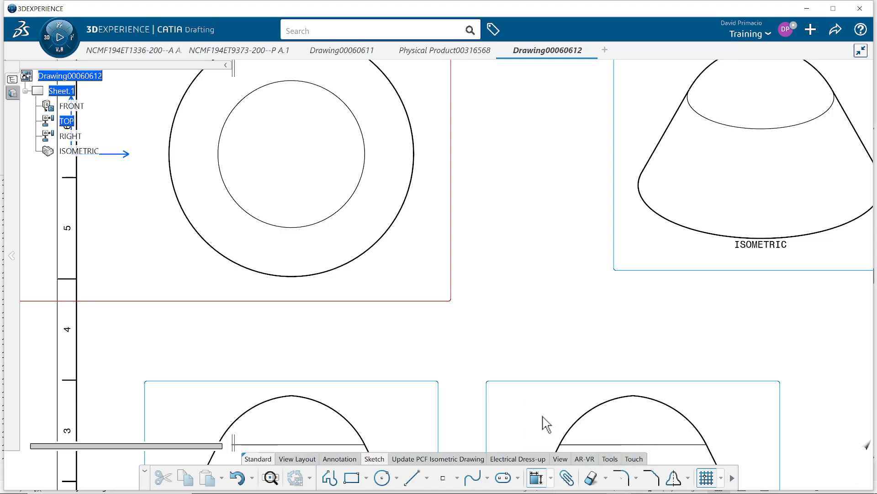
click(364, 180)
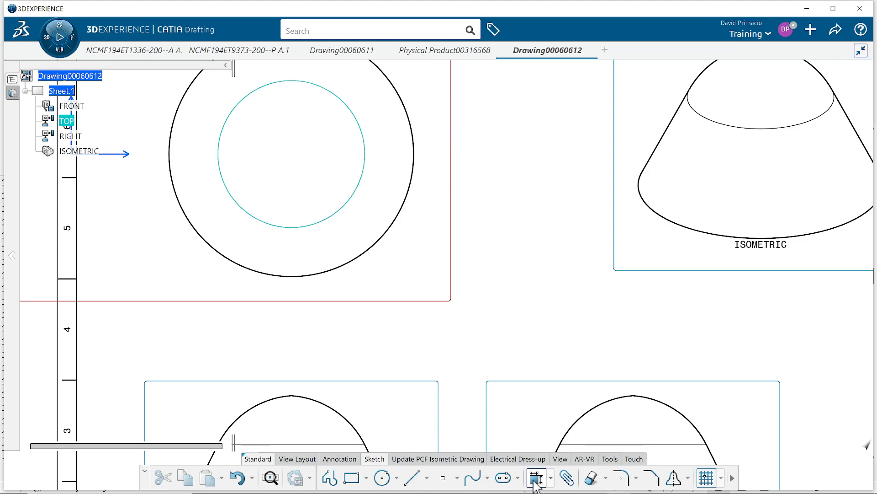
click(420, 176)
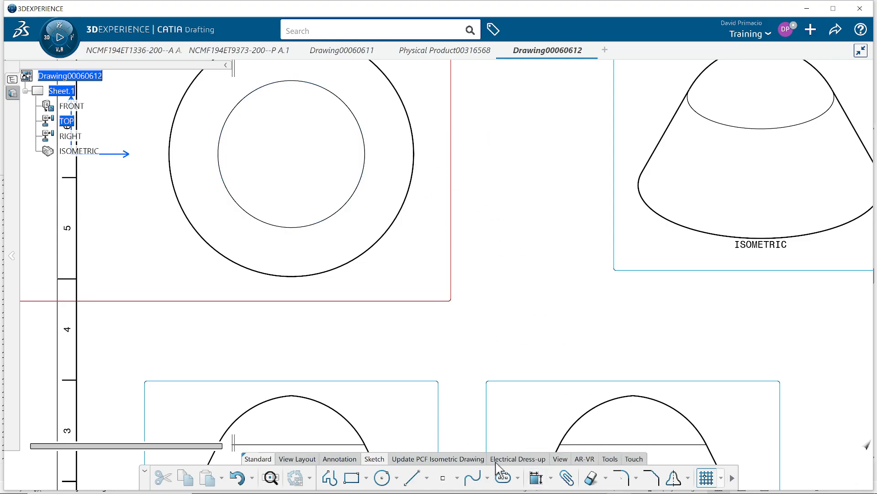
click(535, 478)
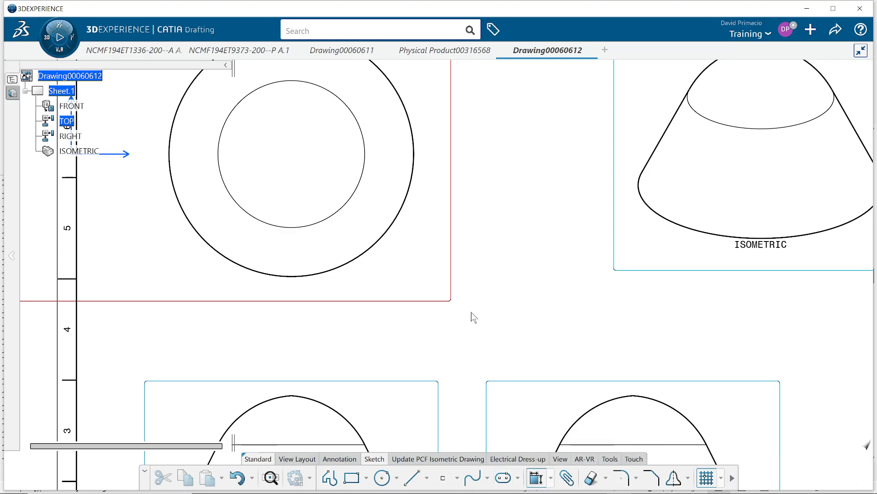
click(413, 161)
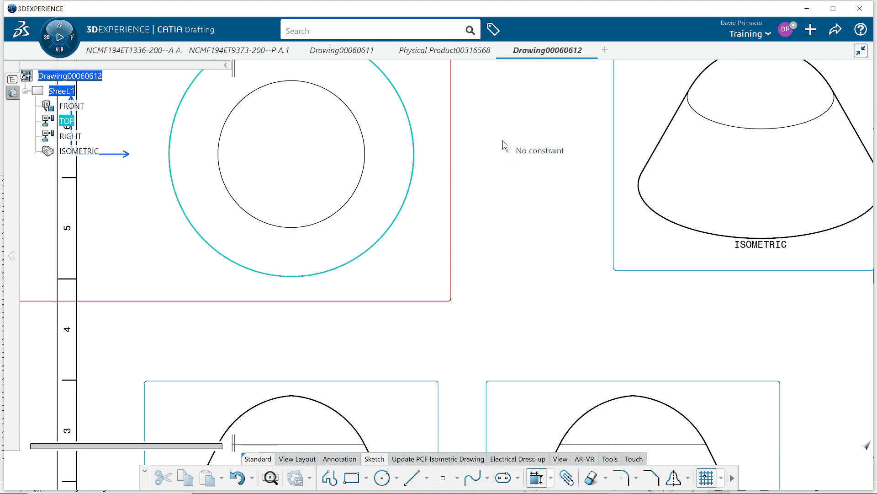
scroll(482, 236, down, 4)
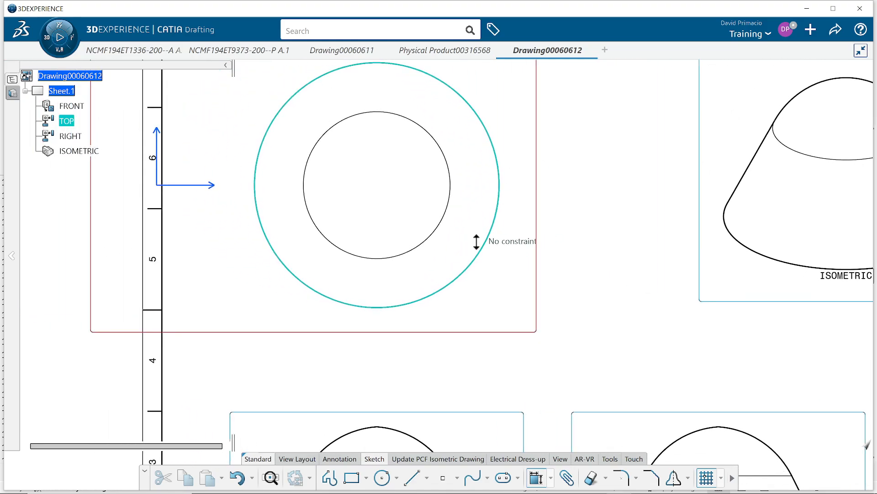
mouse_move(478, 261)
ctrl+middle_down()
mouse_move(499, 292)
mouse_move(513, 255)
ctrl+middle_up()
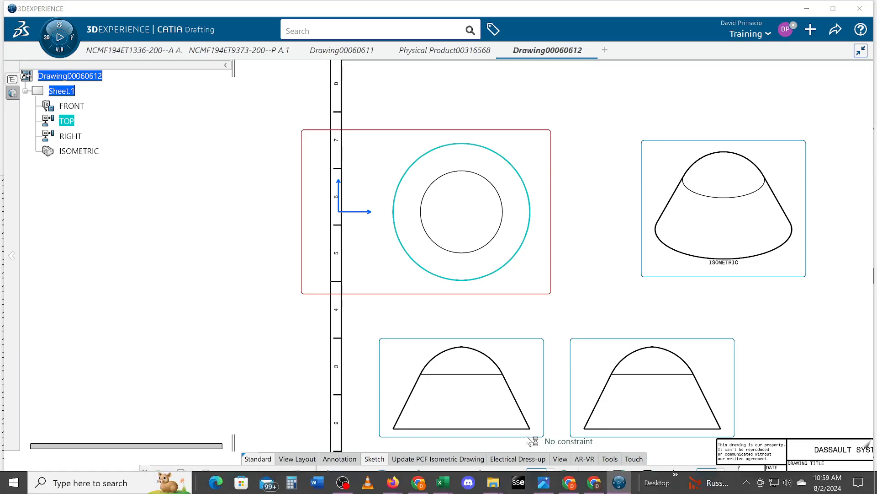
key(Escape)
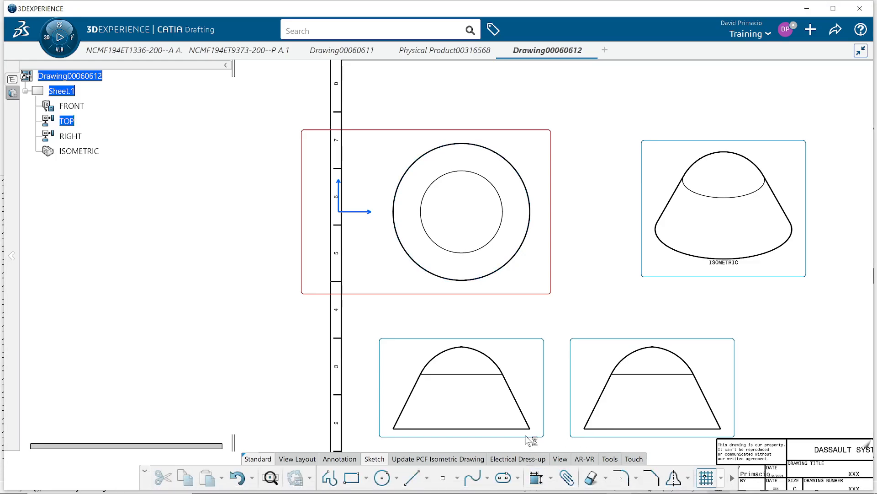
click(536, 478)
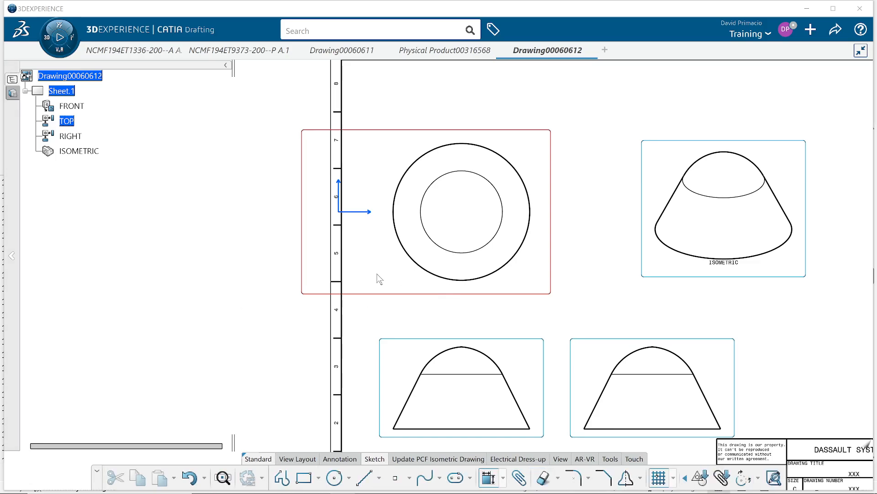
click(503, 478)
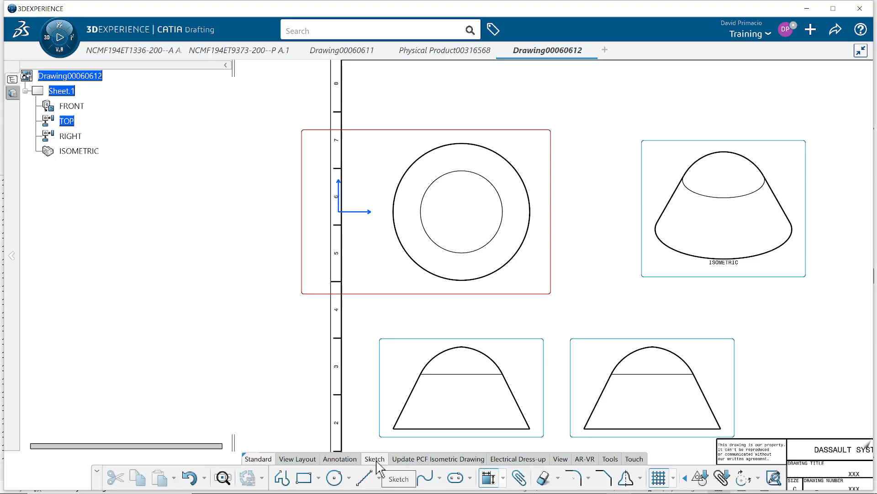
- Add a diameter dimension to the inner circle of the top view and delete it again
click(339, 458)
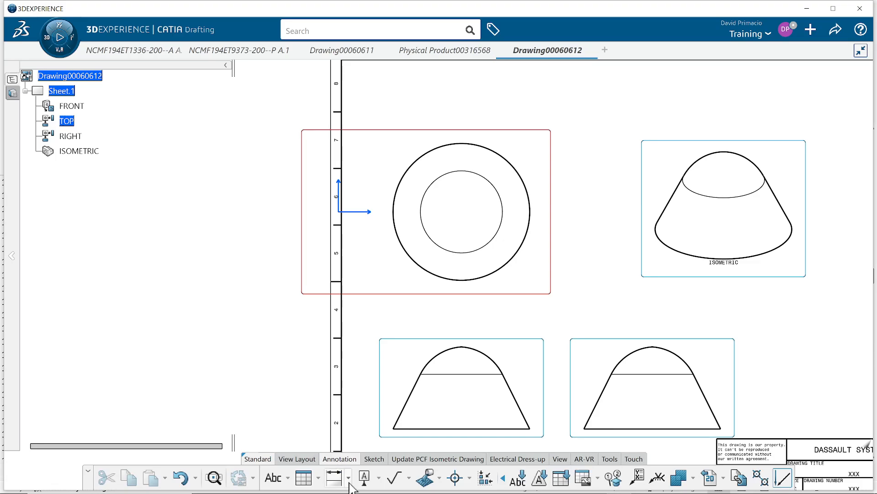
click(348, 478)
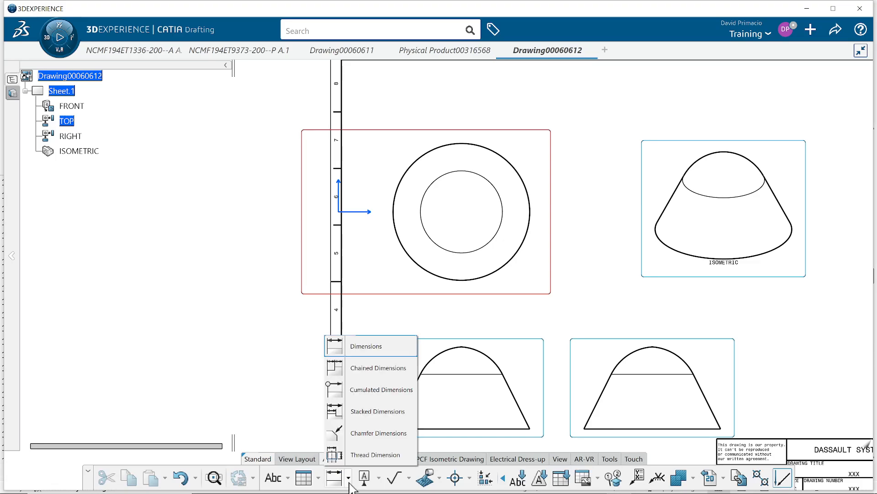
click(357, 349)
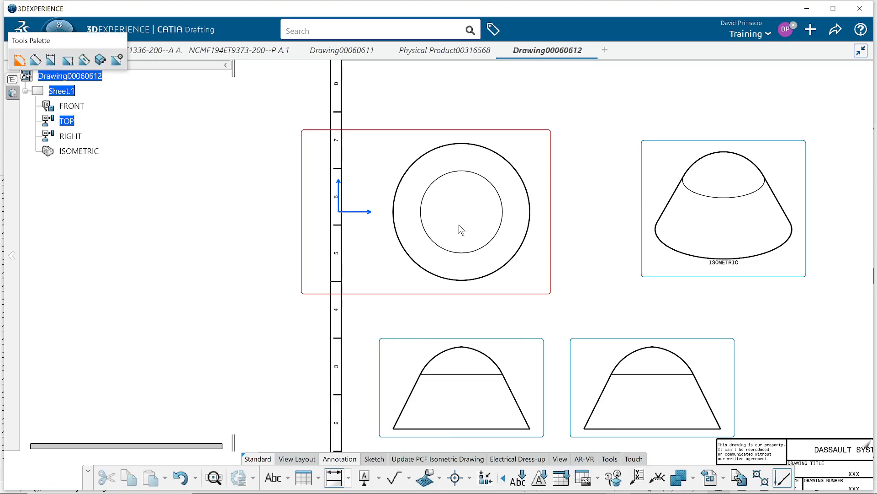
click(503, 194)
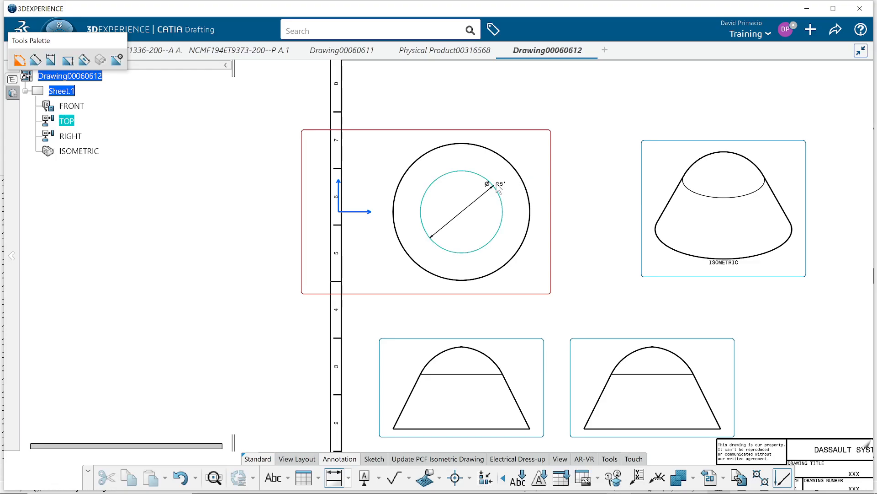
click(538, 118)
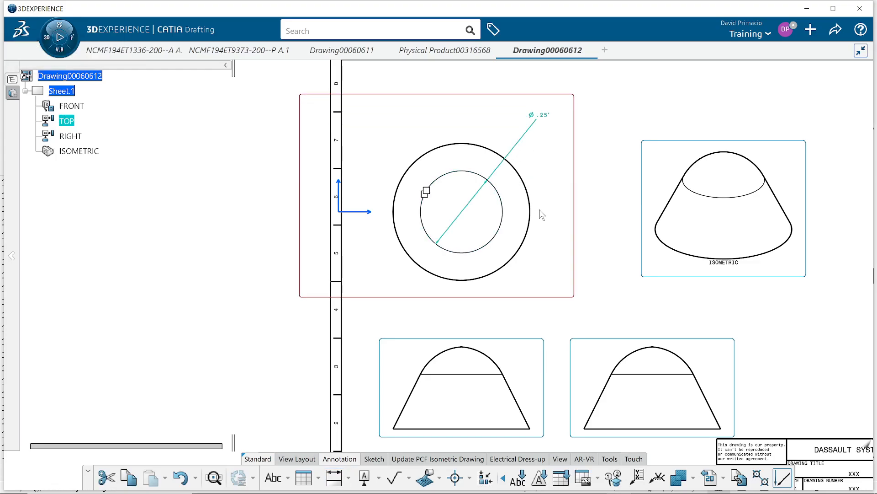
key(Delete)
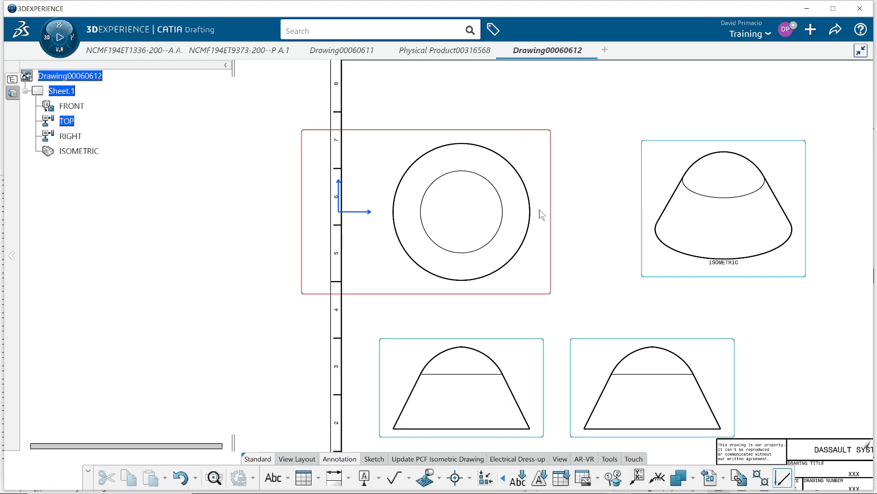
- Add center lines to the top view's inner circle and dimension its diameter, with the value placed outside the outer circle
click(462, 476)
click(487, 179)
click(342, 484)
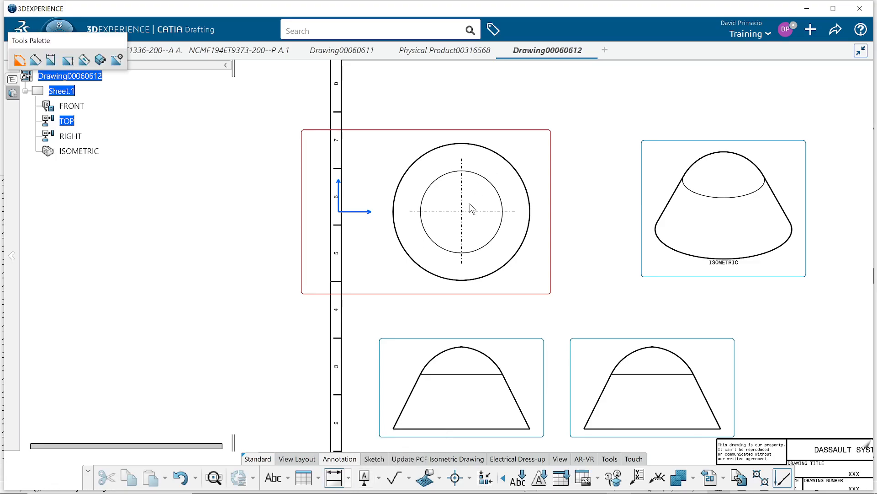
click(490, 183)
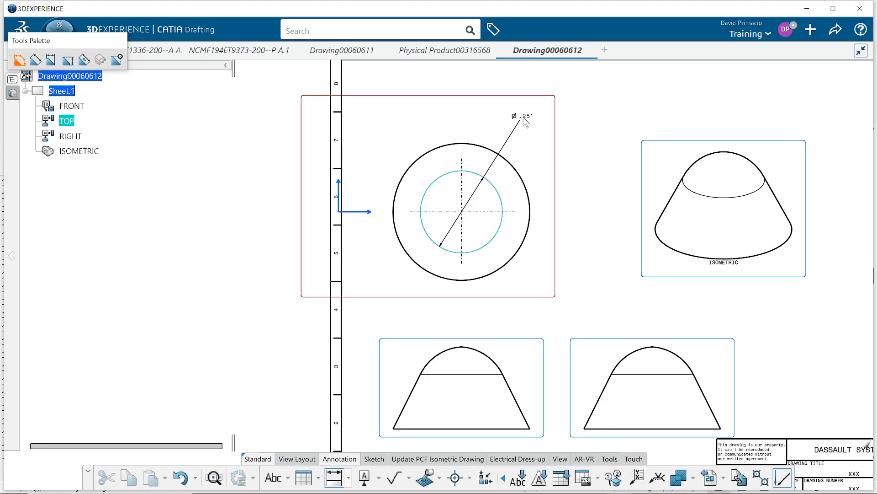
click(524, 119)
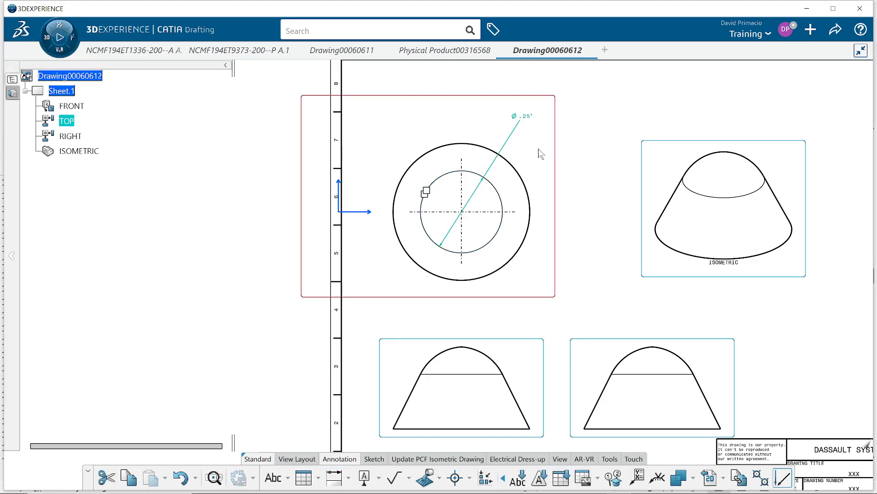
- Dimension the diameter of the top view's outer circle, placing the value outside the circle beside the inner circle's dimension
click(344, 478)
click(528, 191)
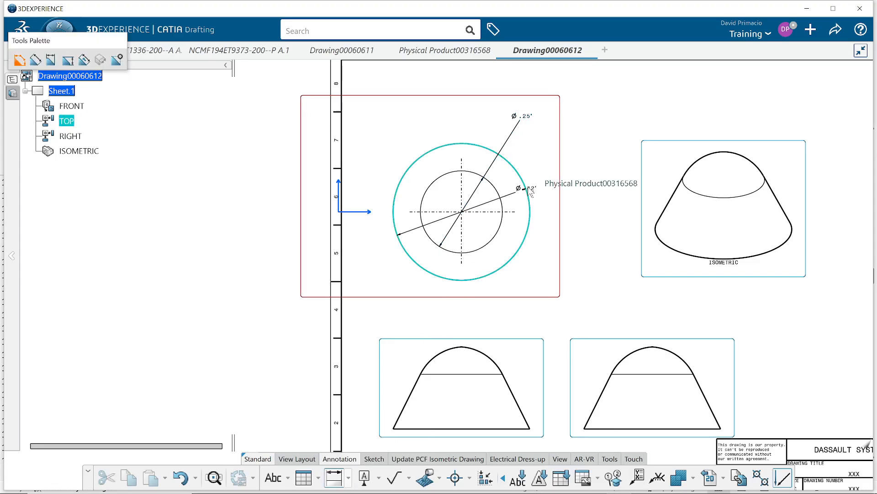
click(555, 138)
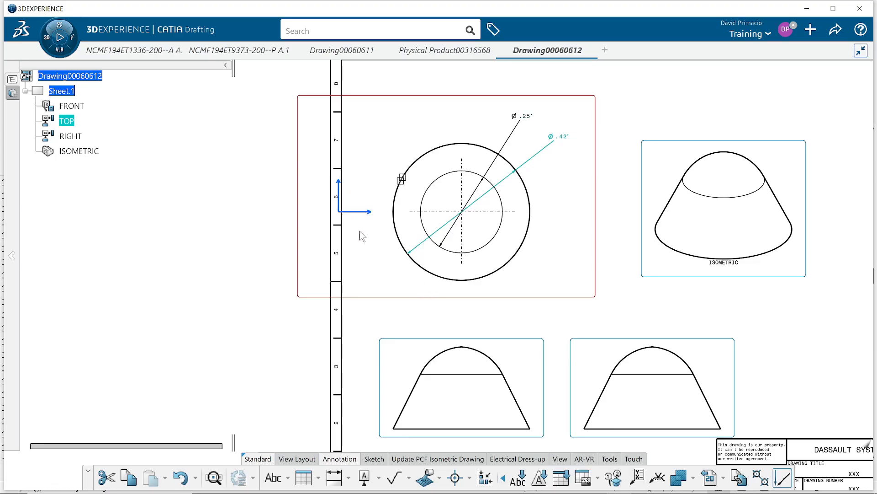
click(382, 281)
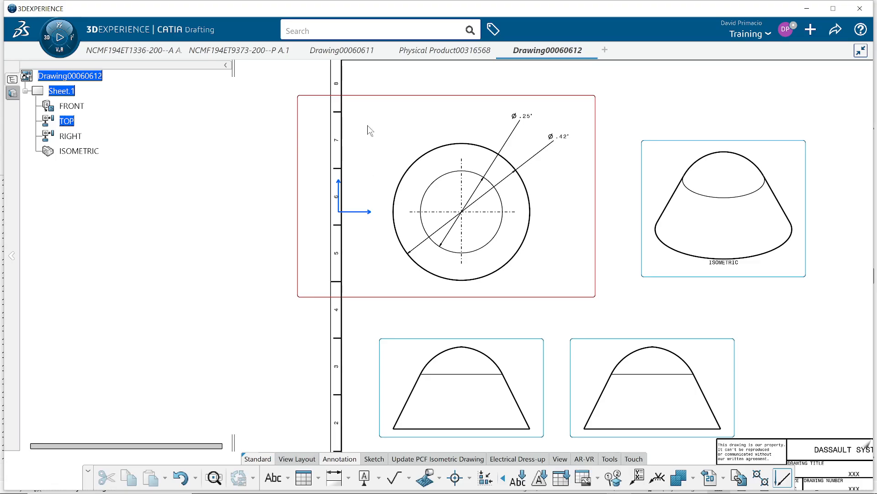
- Select all geometry and dimensions in the top view and open the properties of the diameter dimensions
drag(268, 75, 607, 330)
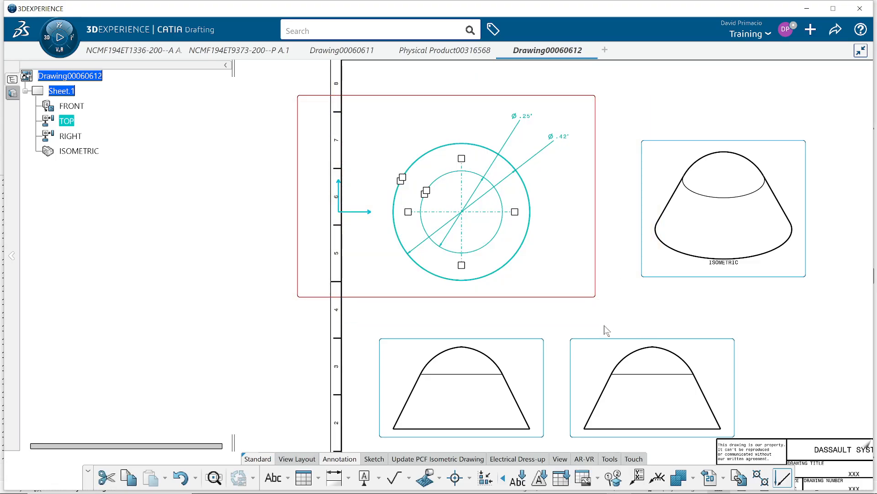
right_click(527, 162)
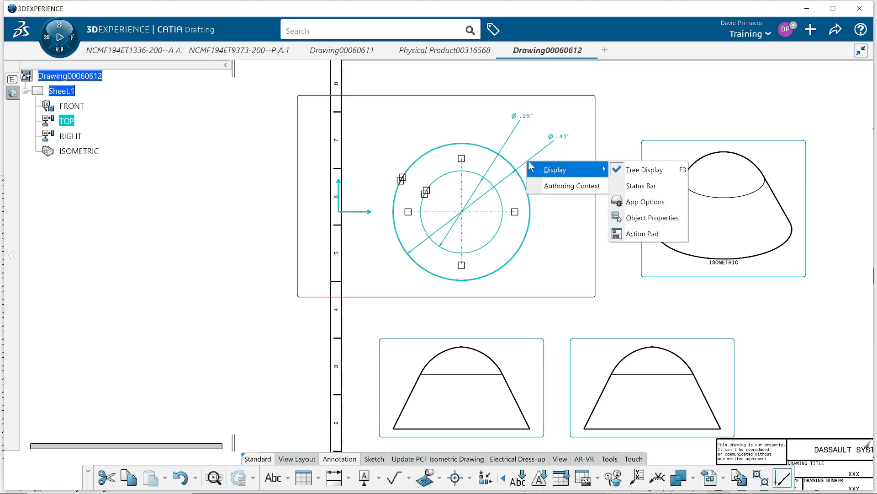
key(Escape)
right_click(555, 137)
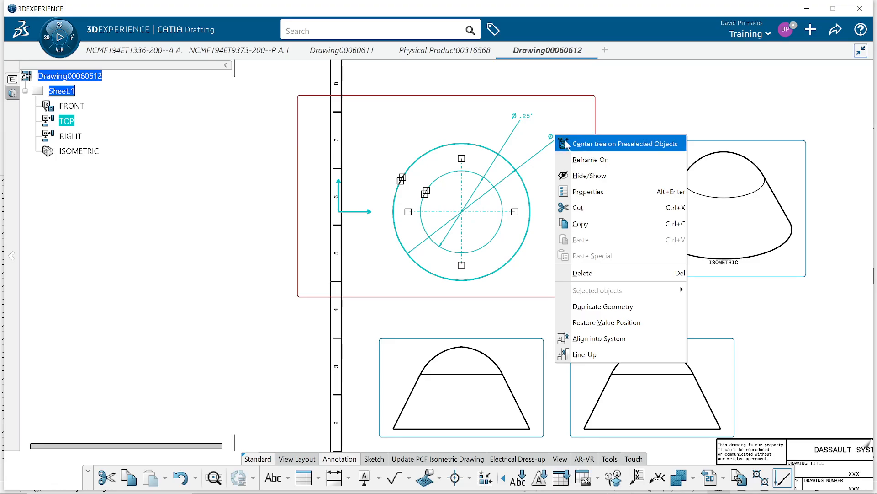
click(615, 192)
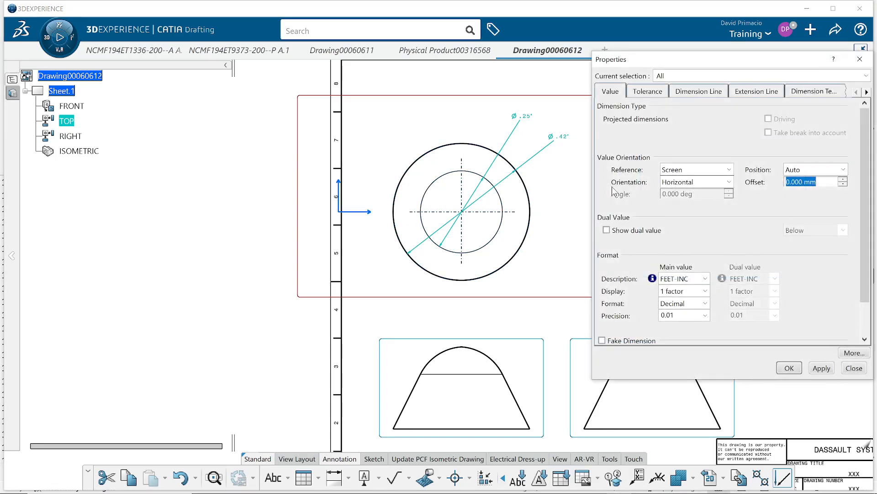
- Review the diameter dimensions' value description options and their tolerance, dimension line, extension line and dimension text settings
click(672, 279)
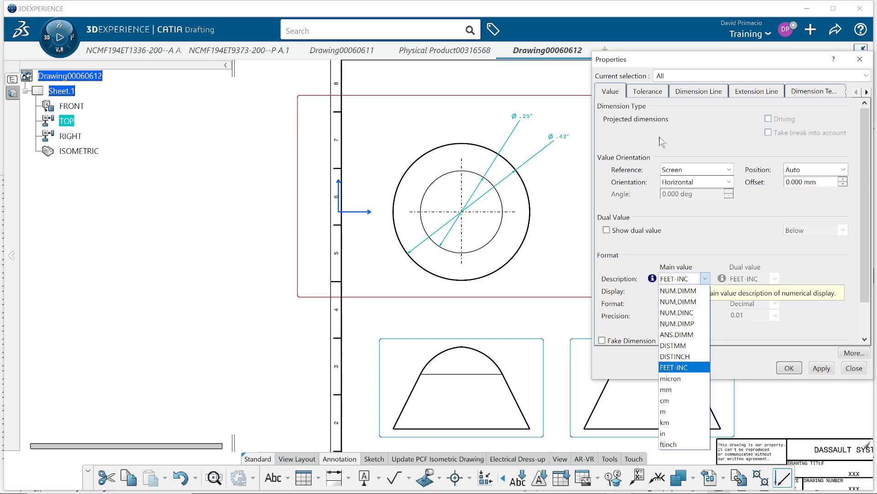
click(684, 97)
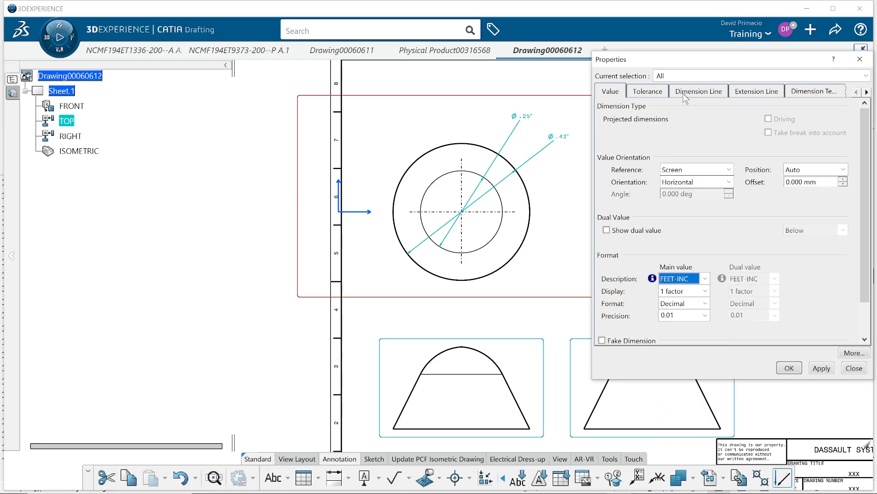
click(685, 96)
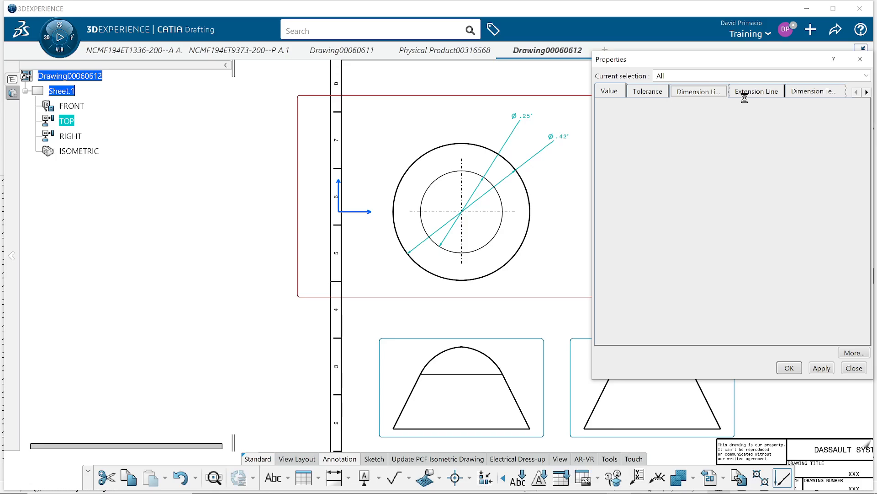
click(645, 96)
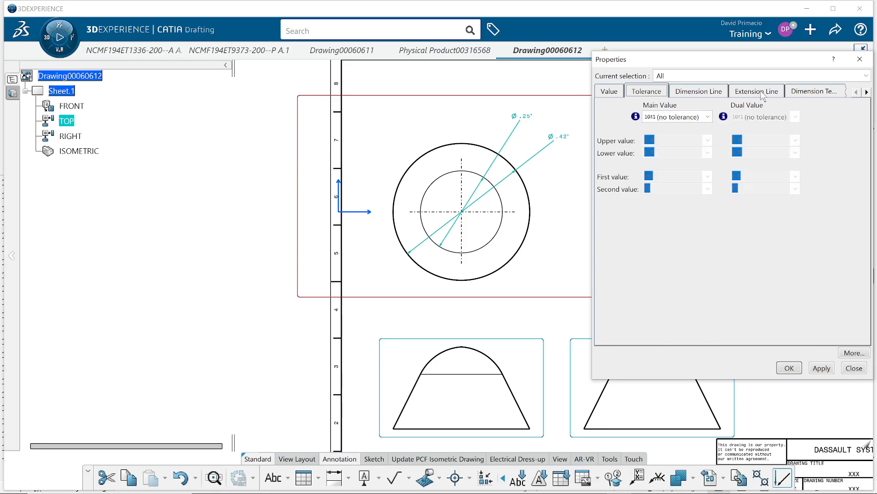
click(792, 93)
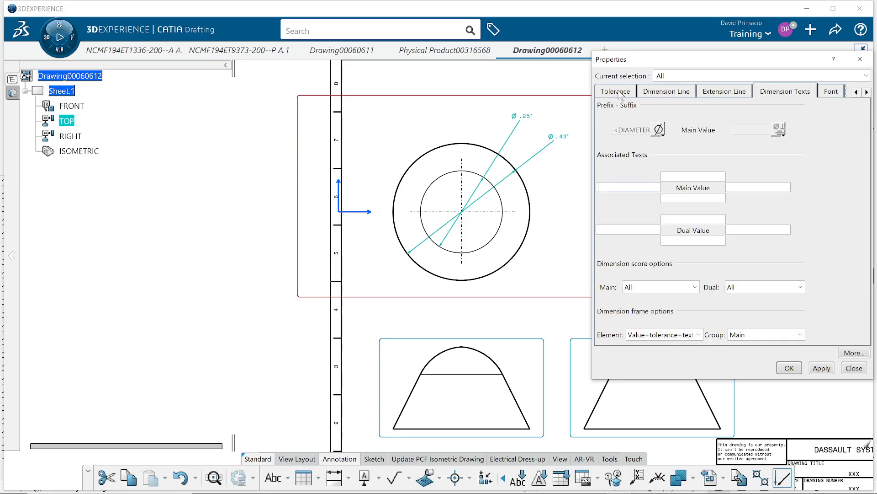
click(650, 95)
scroll(653, 211, down, 1)
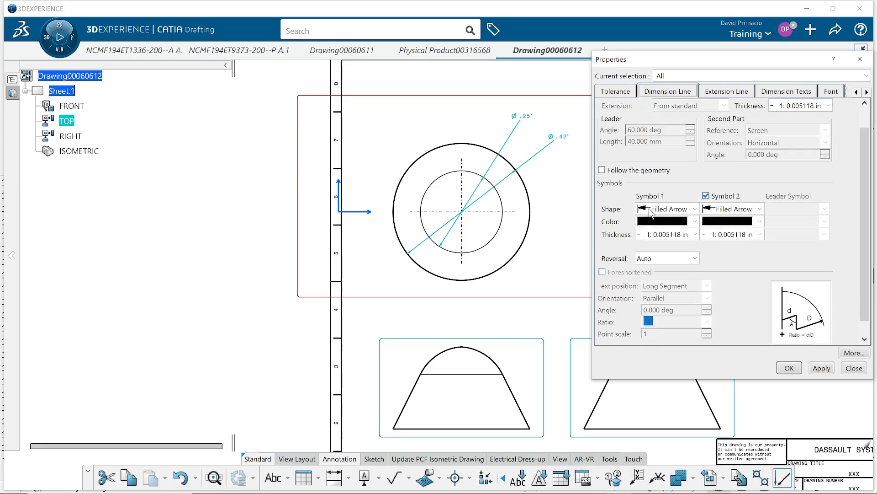
click(704, 94)
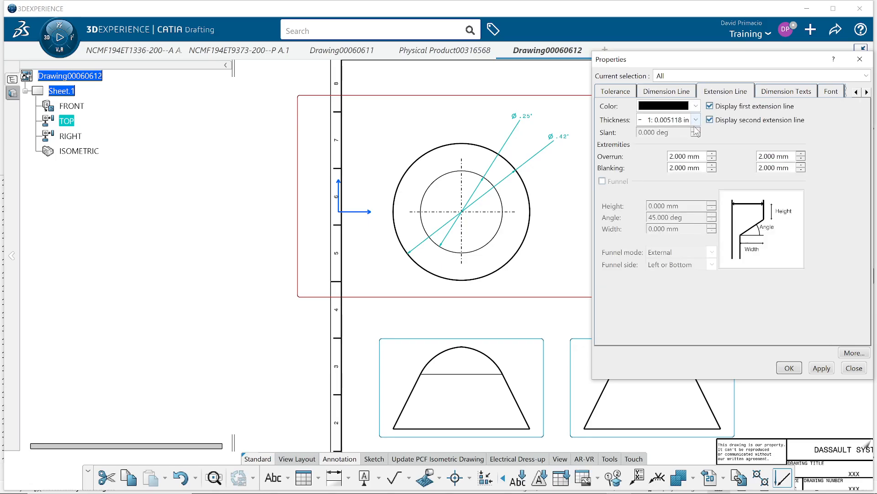
click(654, 93)
click(620, 93)
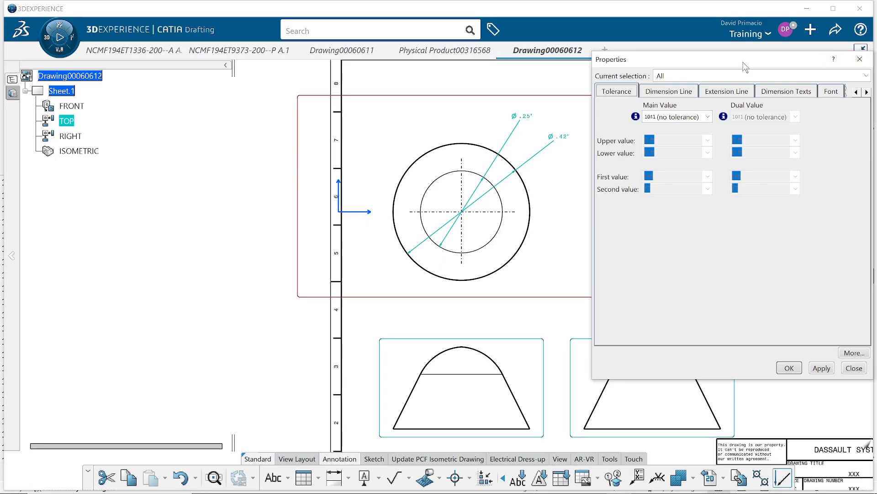
- Enlarge the Properties dialog and look through the dimension text, font, text and dimension line settings of the diameter dimensions
drag(745, 66, 567, 80)
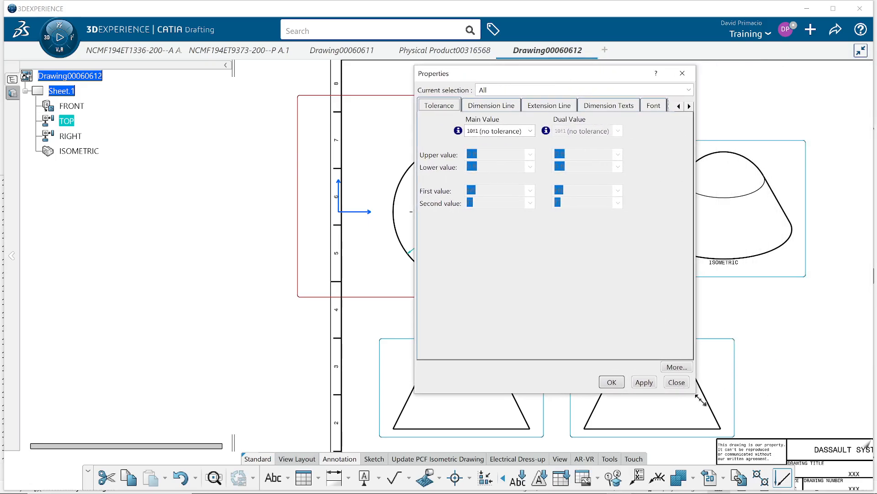
drag(701, 401, 807, 442)
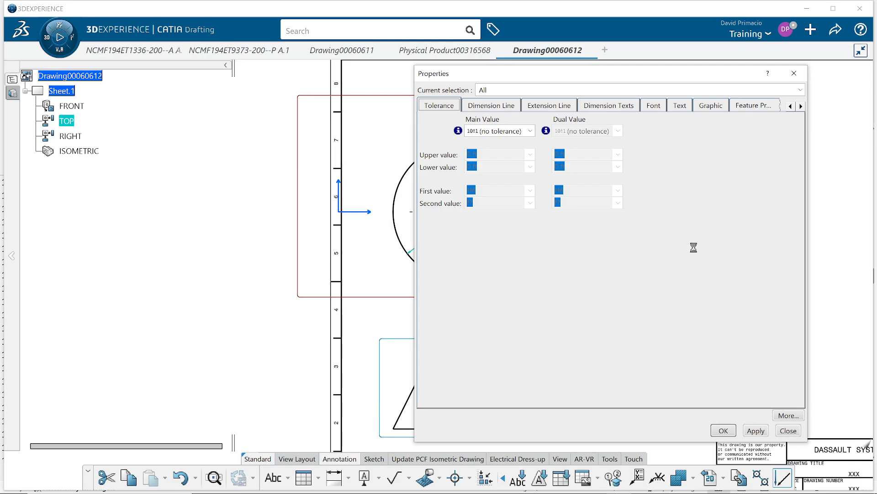
click(596, 90)
click(486, 333)
click(605, 106)
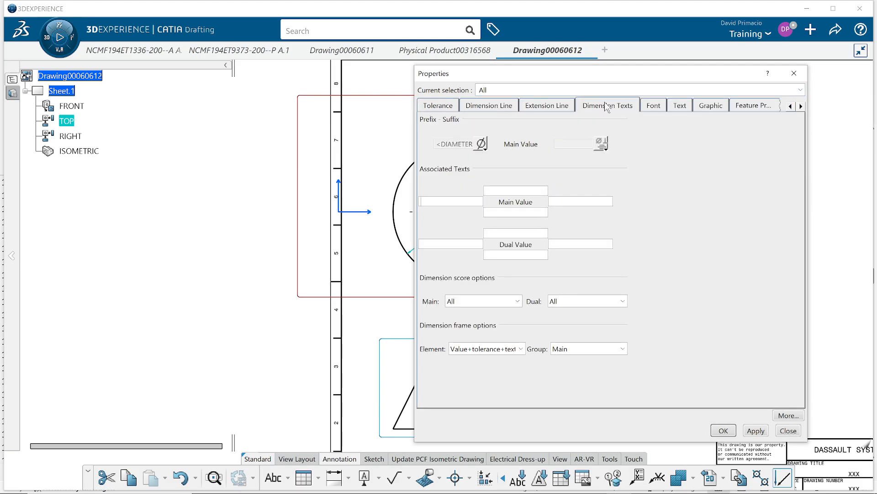
click(653, 106)
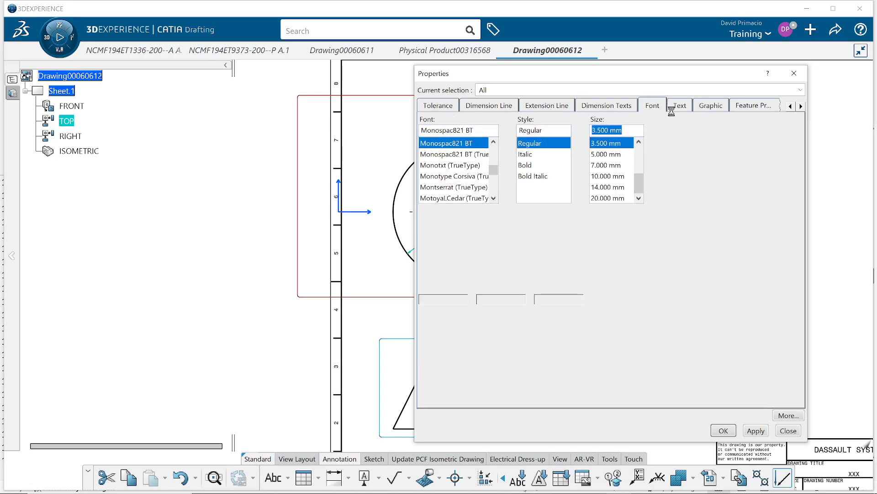
click(686, 107)
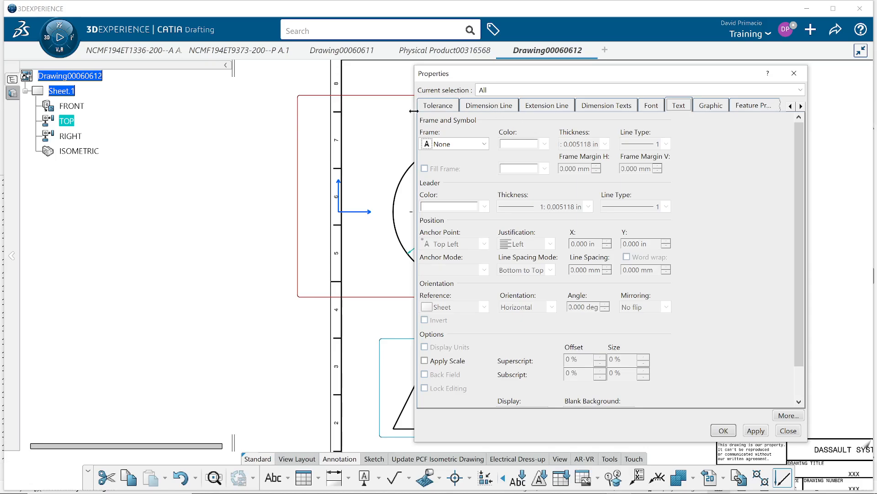
click(434, 107)
click(471, 105)
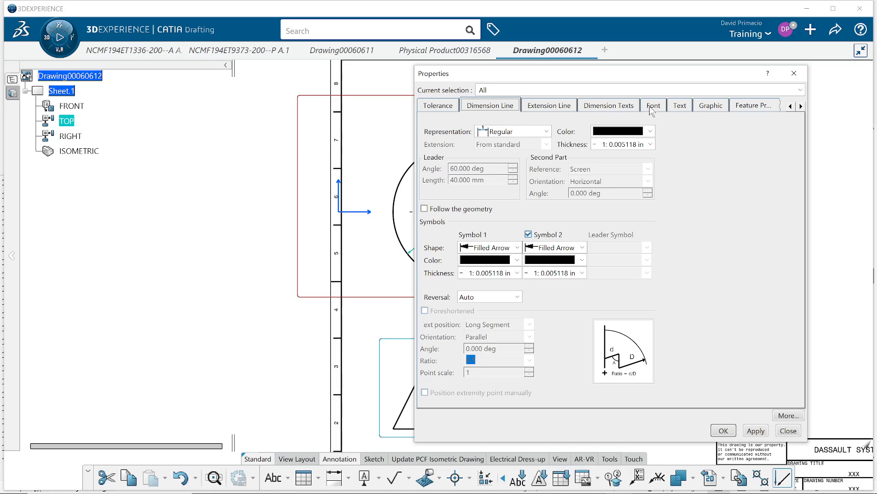
click(619, 106)
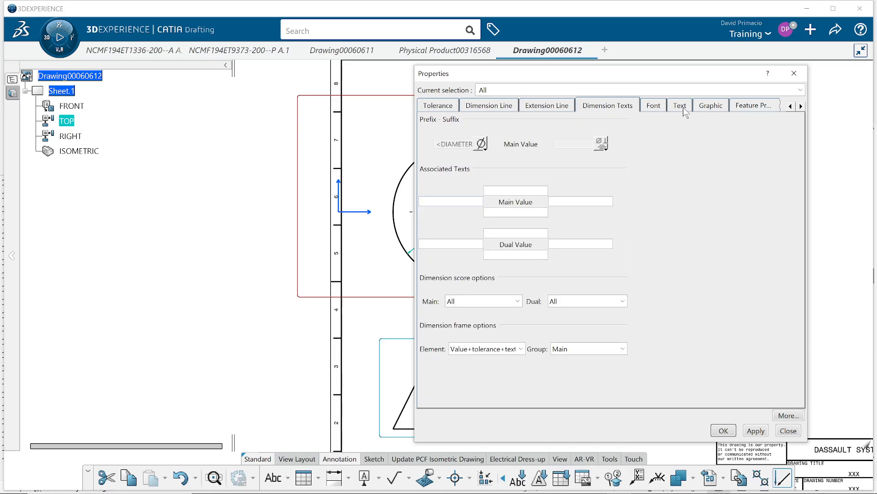
click(791, 106)
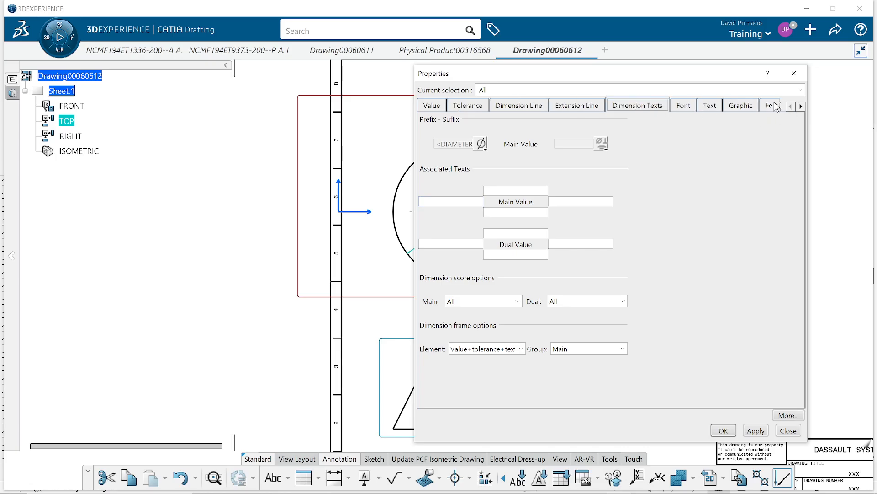
- Set the main value description of the top view's diameter dimensions to NUM.DINC with a precision of 0.01 and accept
click(442, 105)
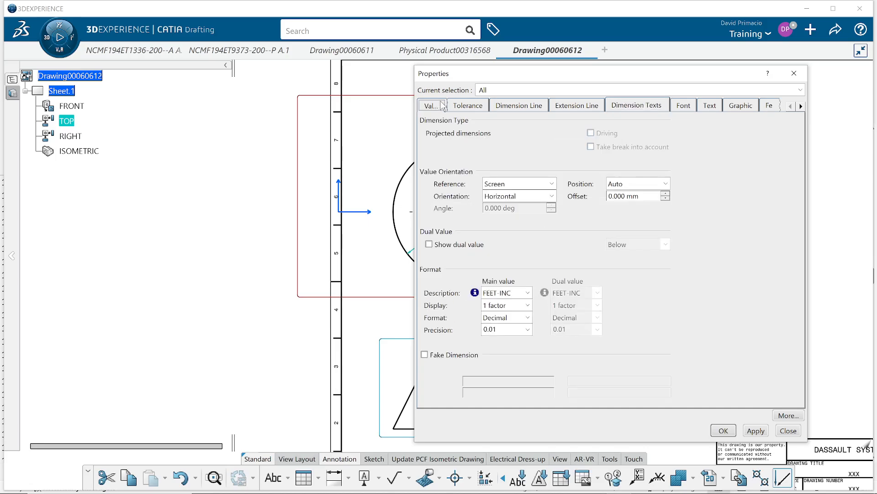
click(506, 294)
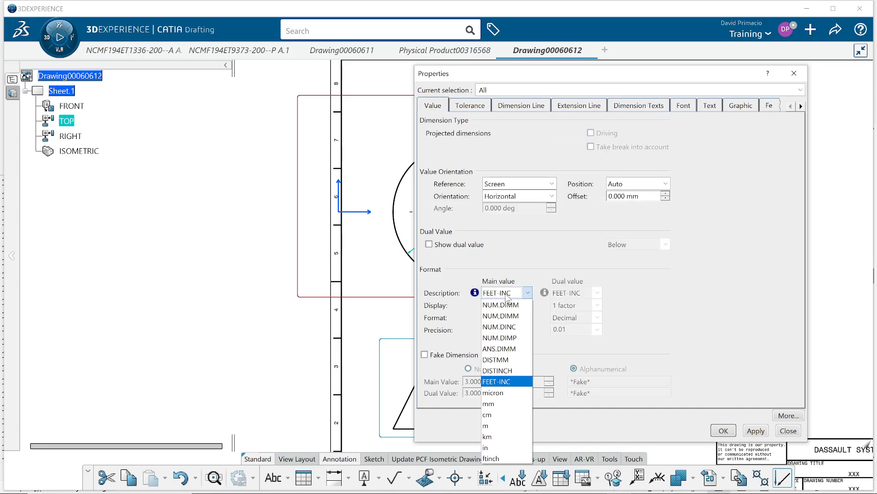
click(513, 327)
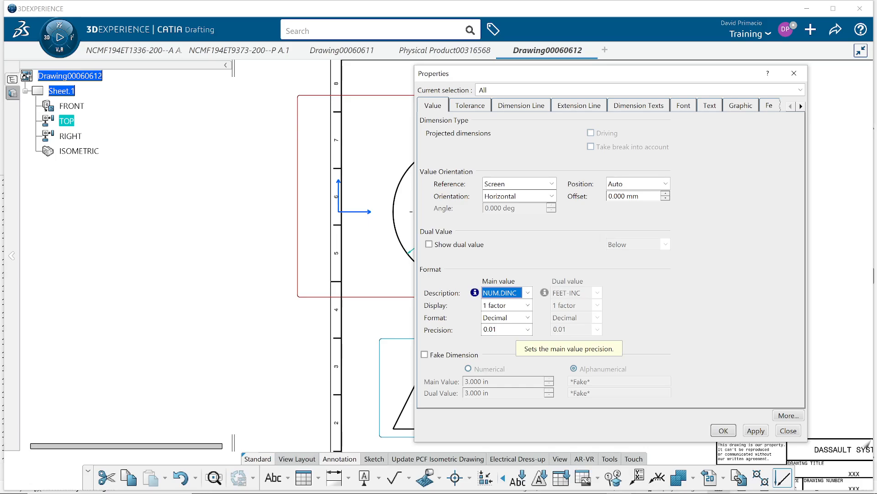
click(528, 329)
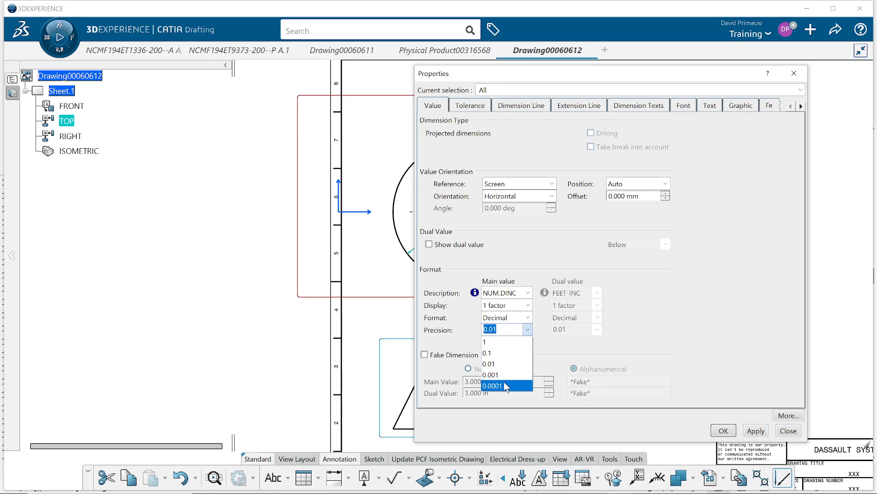
click(491, 364)
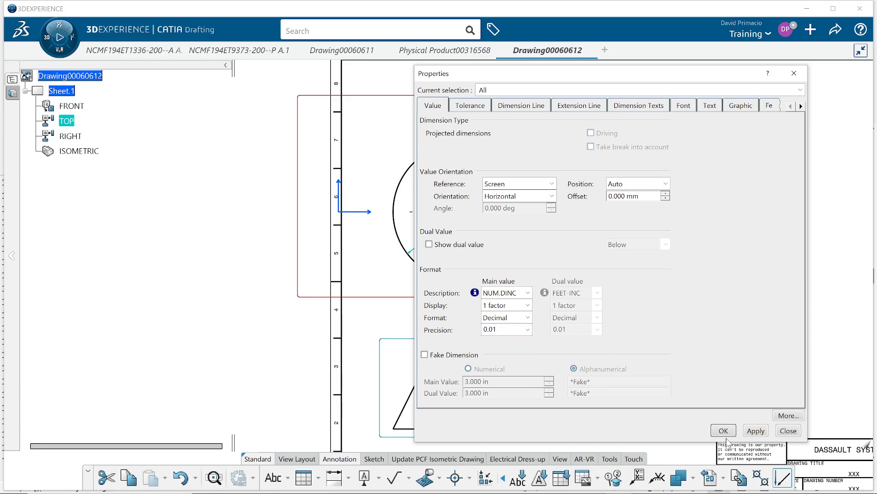
click(723, 431)
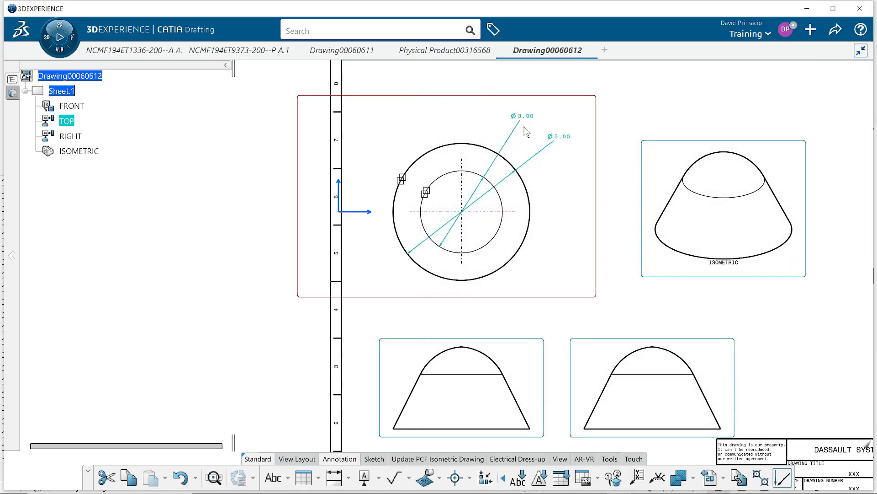
- Set the dimension line representation of both diameter dimensions to Two Parts, switch off Symbol 2 and accept
mouse_move(479, 209)
middle_down()
mouse_move(423, 288)
mouse_move(434, 215)
mouse_move(323, 264)
mouse_move(642, 45)
mouse_move(519, 121)
mouse_move(510, 180)
mouse_move(456, 205)
mouse_move(366, 293)
middle_up()
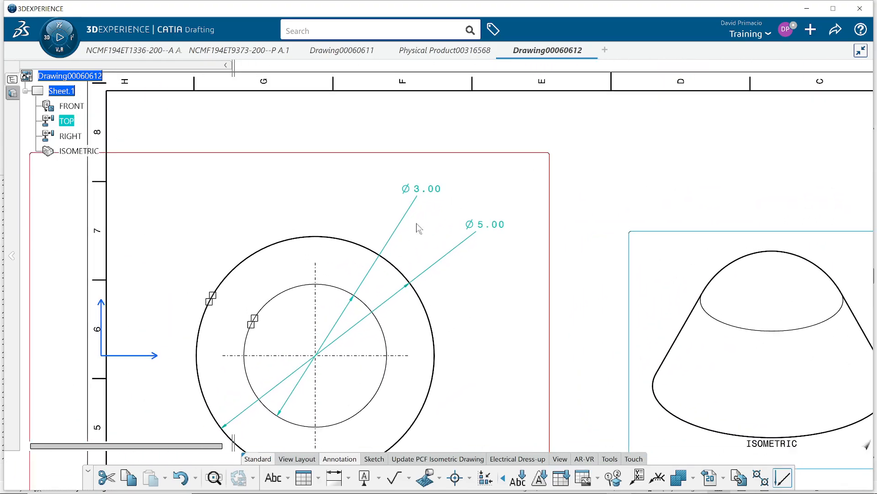
right_click(431, 189)
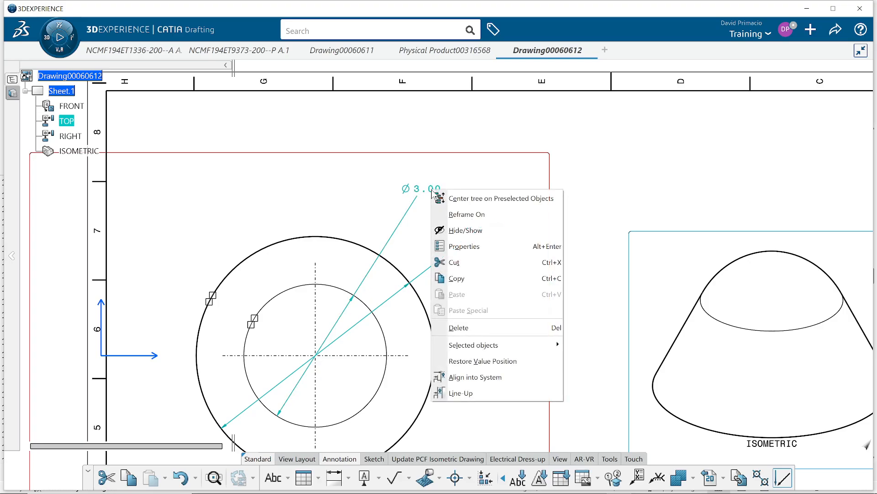
click(439, 246)
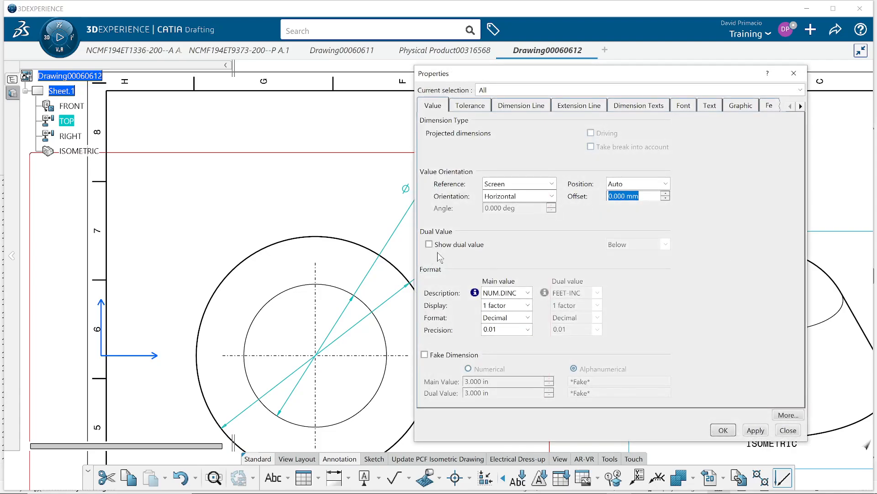
click(513, 105)
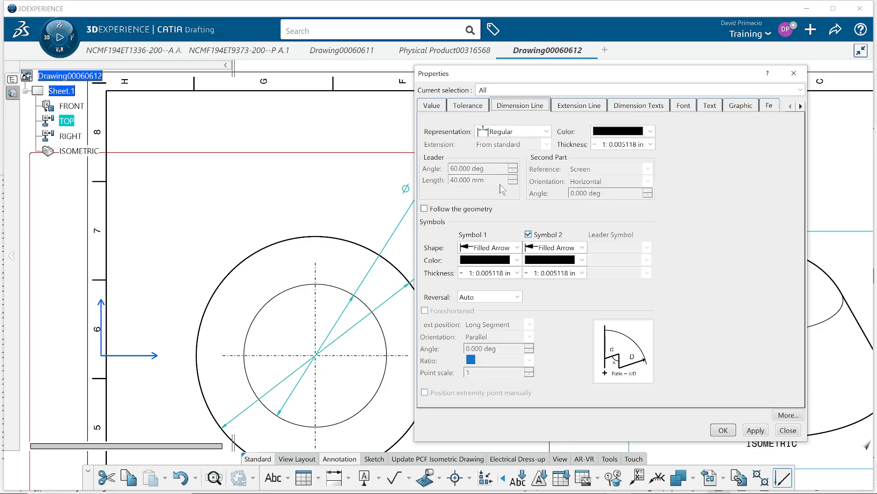
click(534, 132)
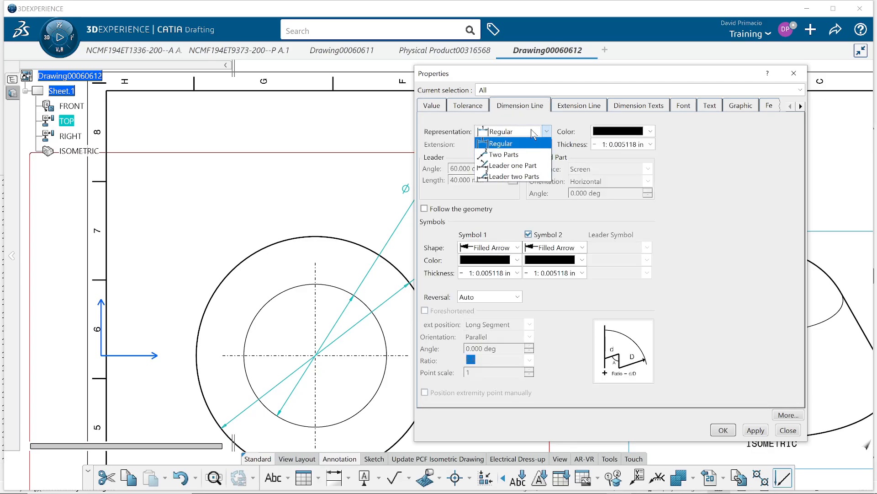
click(519, 155)
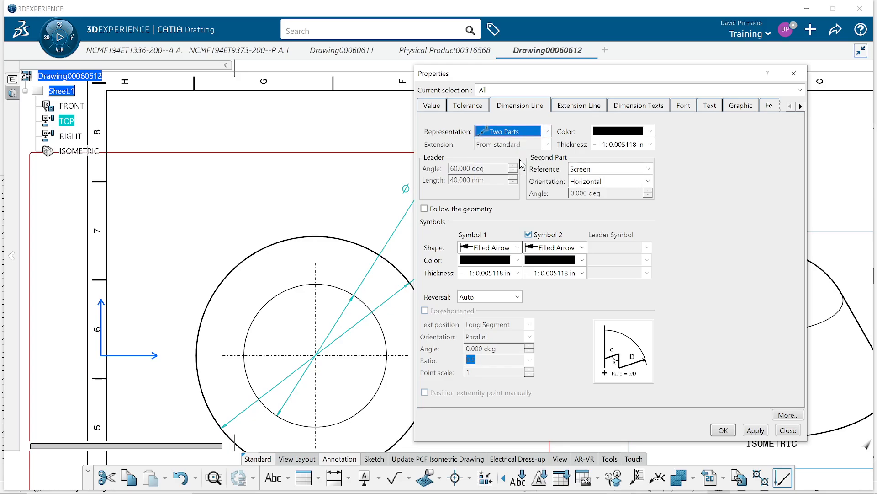
click(529, 234)
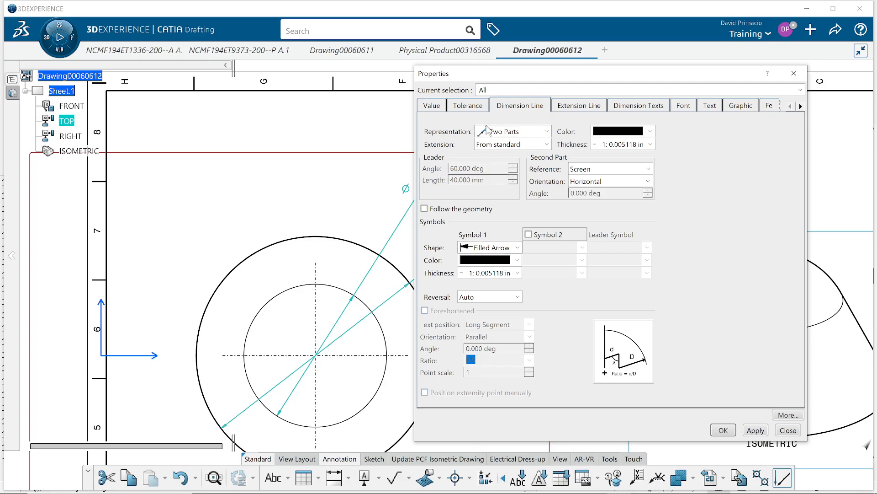
click(720, 429)
click(546, 317)
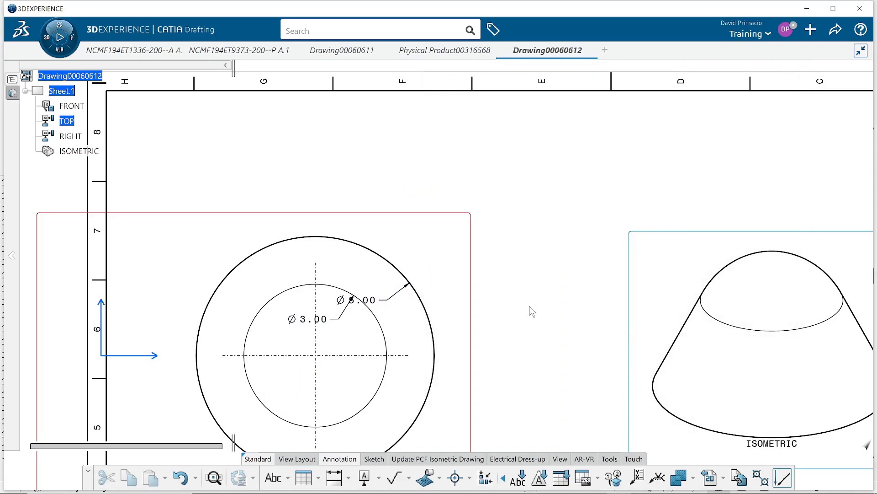
- Move the inner and outer circles' diameter values outside the outer circle in the top view
middle_drag(492, 289, 544, 261)
scroll(546, 259, up, 2)
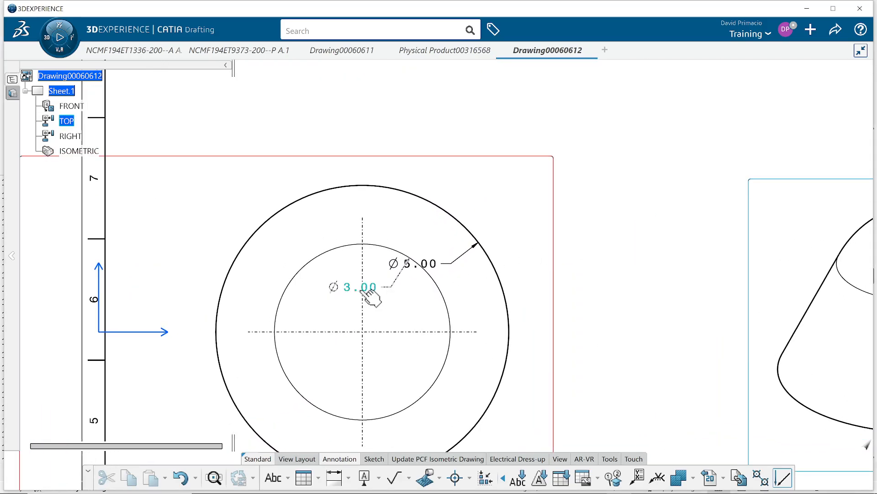
drag(373, 292, 459, 180)
mouse_move(452, 269)
mouse_down()
mouse_move(623, 157)
mouse_move(594, 168)
mouse_move(581, 160)
mouse_up()
click(626, 215)
- Activate the front view and add center lines to the arc at the top of its profile
mouse_move(566, 228)
middle_down()
mouse_move(615, 172)
mouse_move(591, 231)
middle_up()
middle_drag(519, 272, 558, 135)
mouse_move(555, 176)
middle_down()
mouse_move(341, 276)
mouse_move(357, 298)
mouse_move(401, 257)
middle_up()
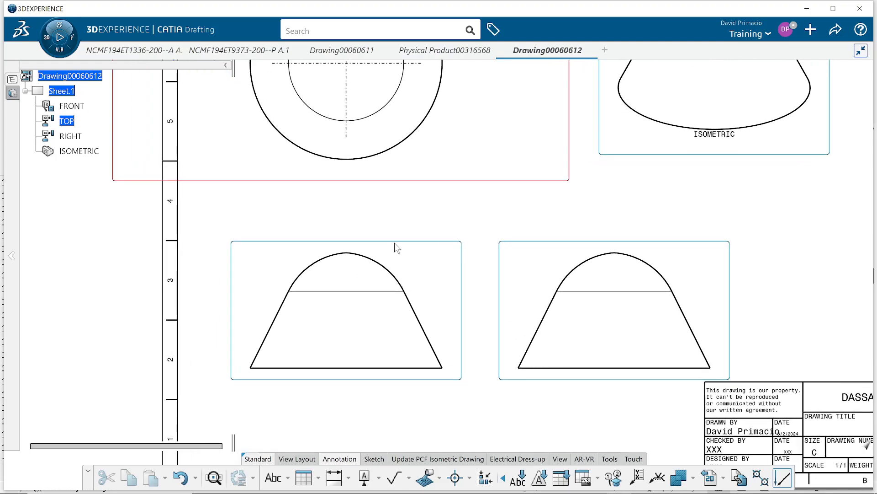
double_click(391, 244)
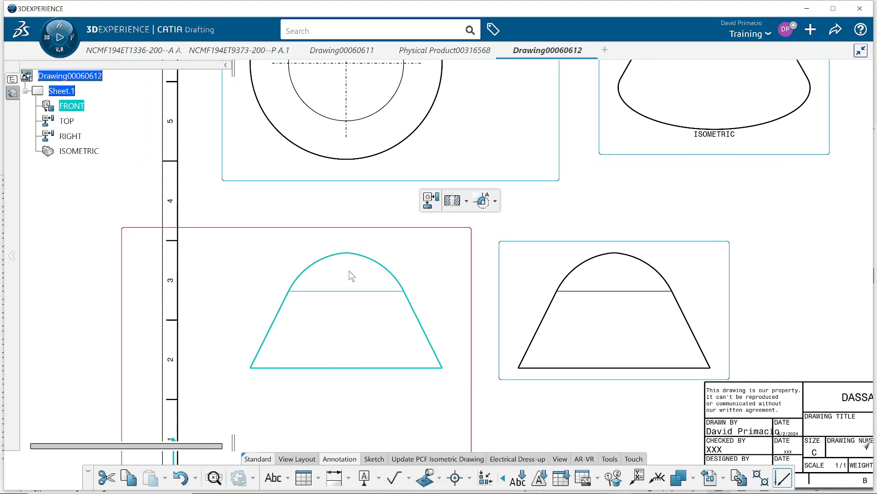
middle_drag(351, 276, 466, 239)
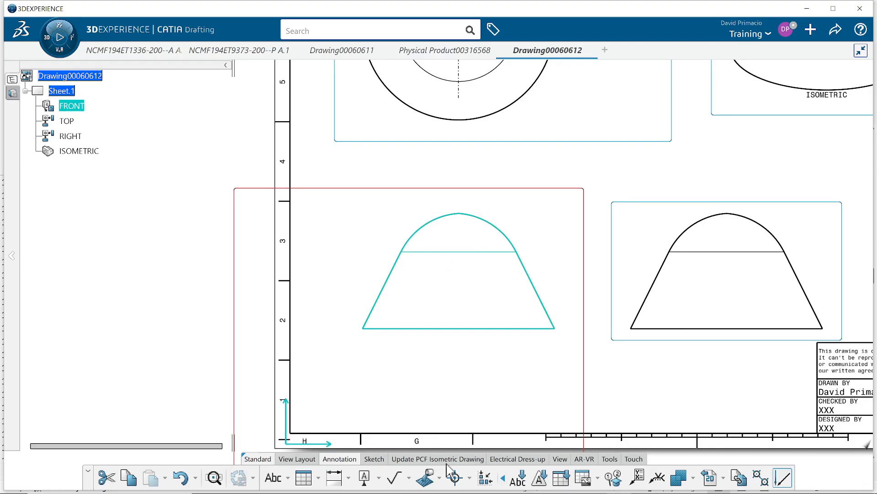
click(453, 480)
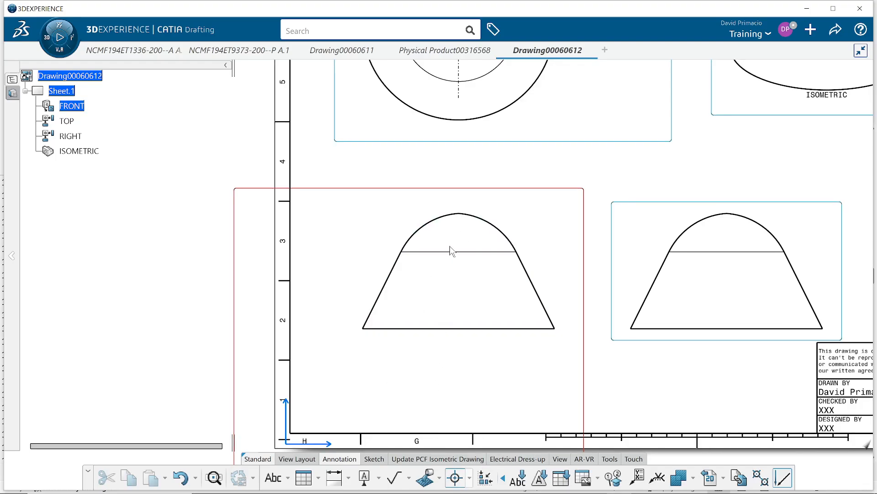
click(437, 220)
click(504, 294)
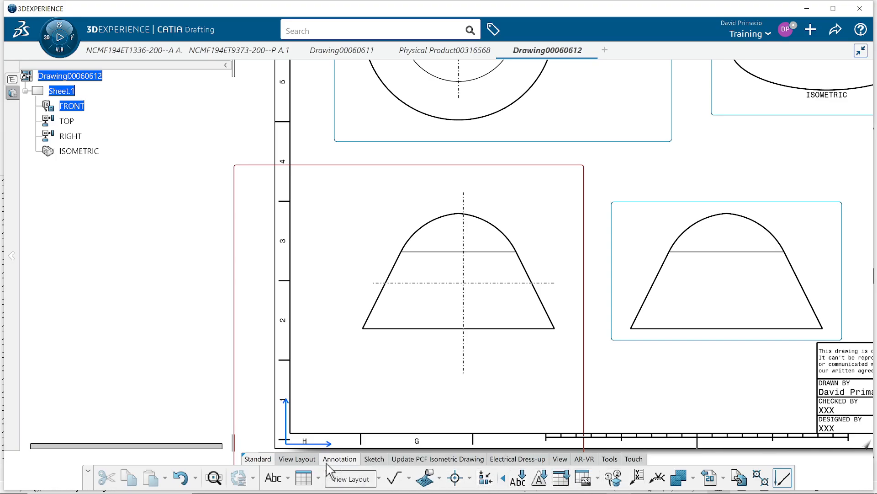
click(404, 330)
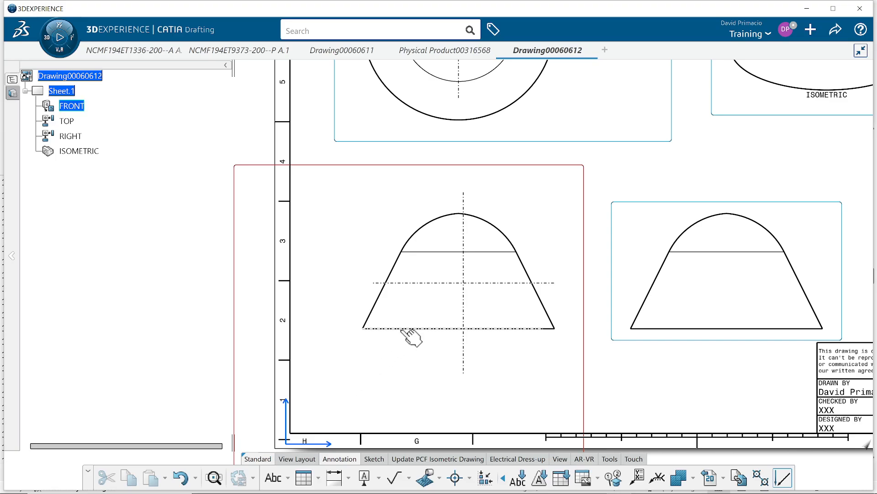
click(409, 284)
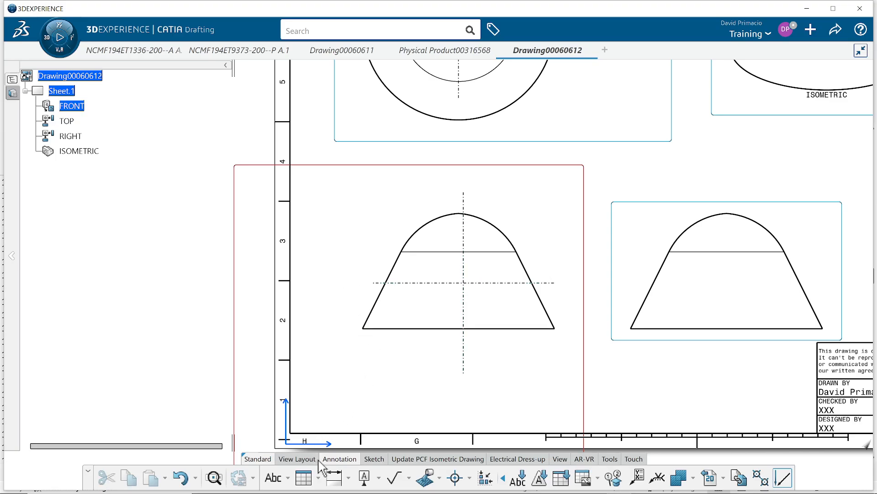
click(334, 478)
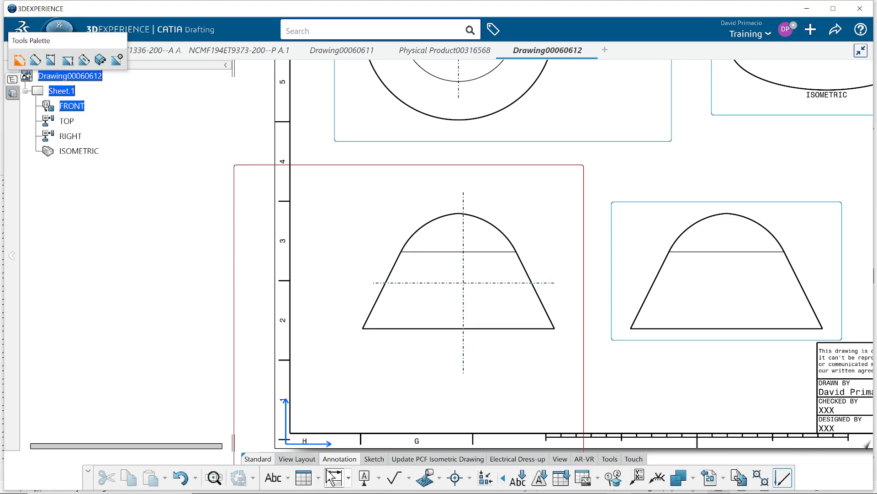
click(392, 329)
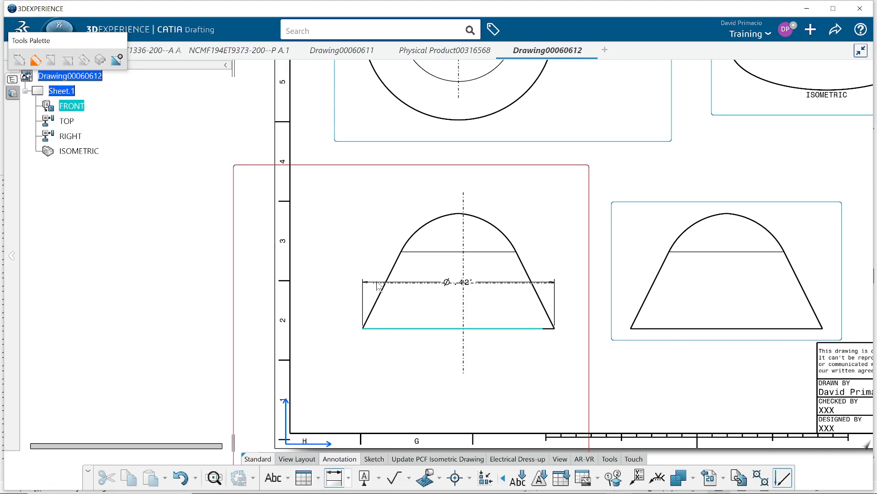
click(382, 287)
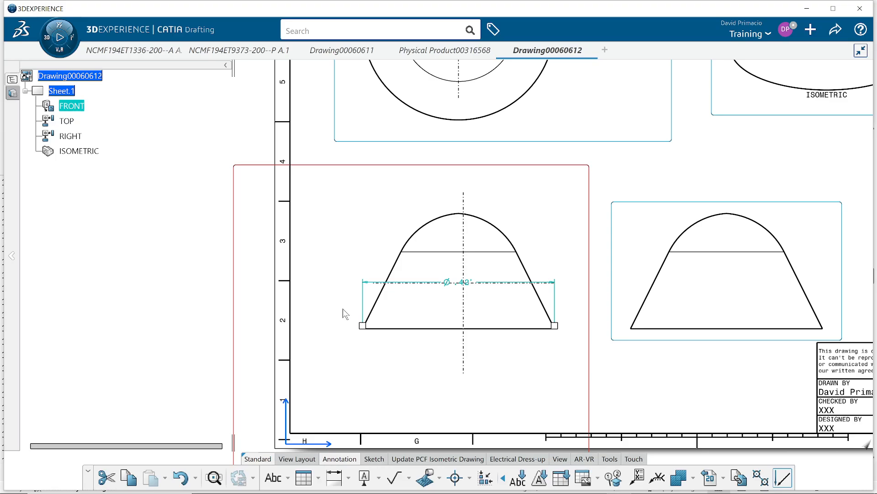
key(Delete)
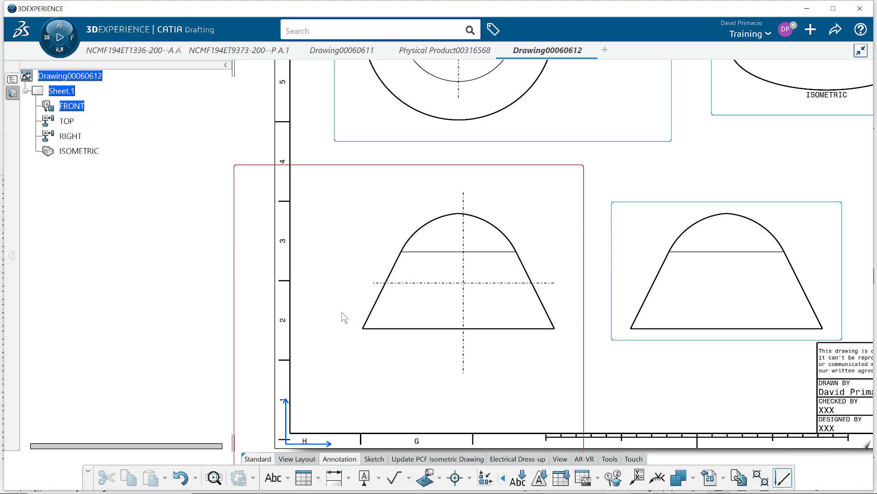
- Dimension the height from the front view's base line to the horizontal center line, placing it beside the profile
click(334, 477)
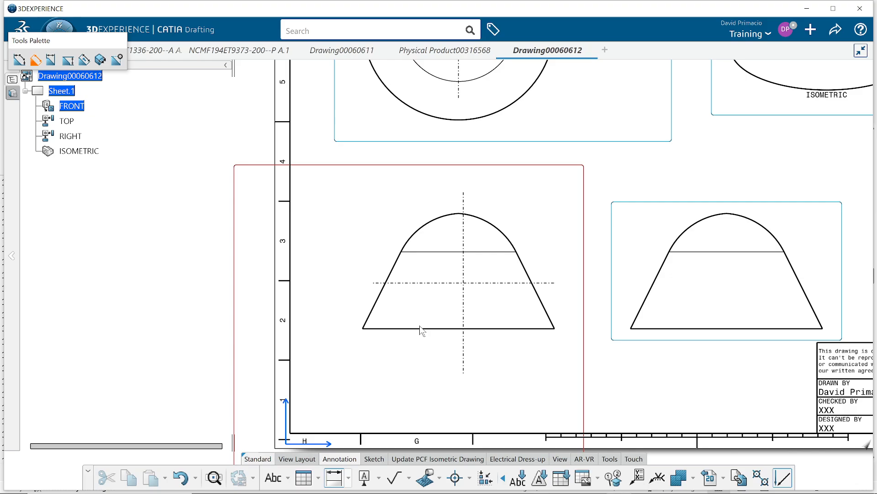
click(397, 329)
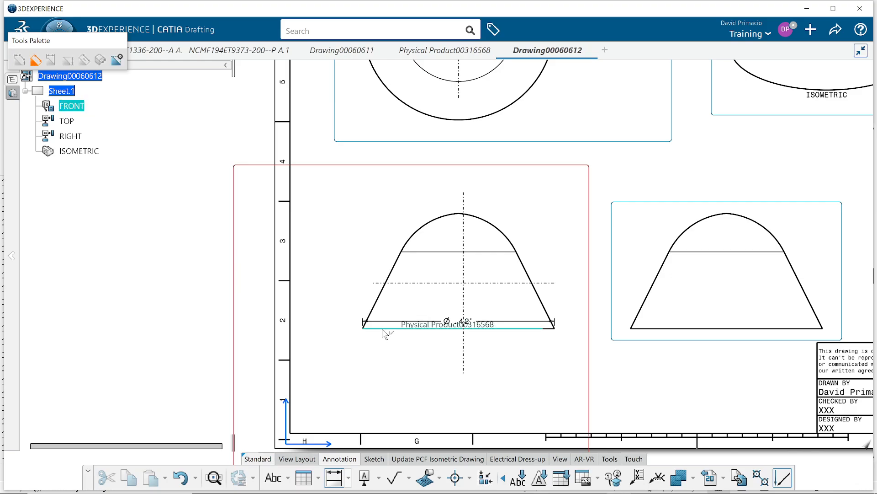
click(383, 283)
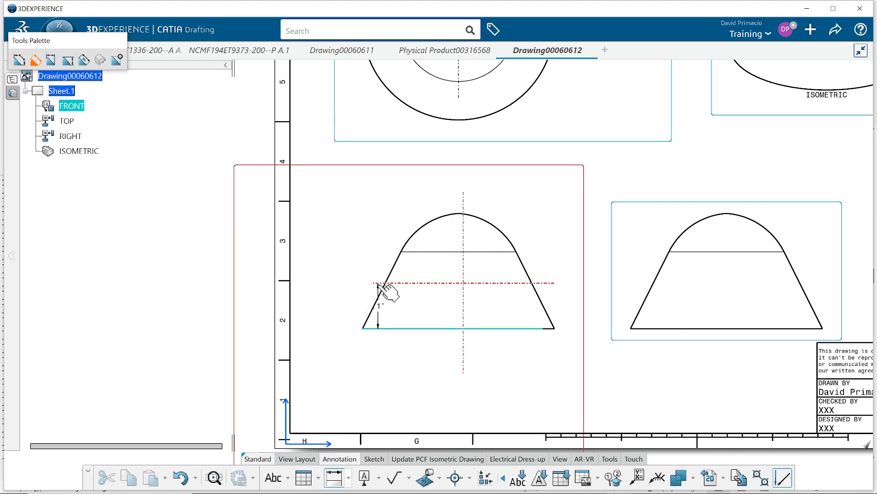
click(321, 305)
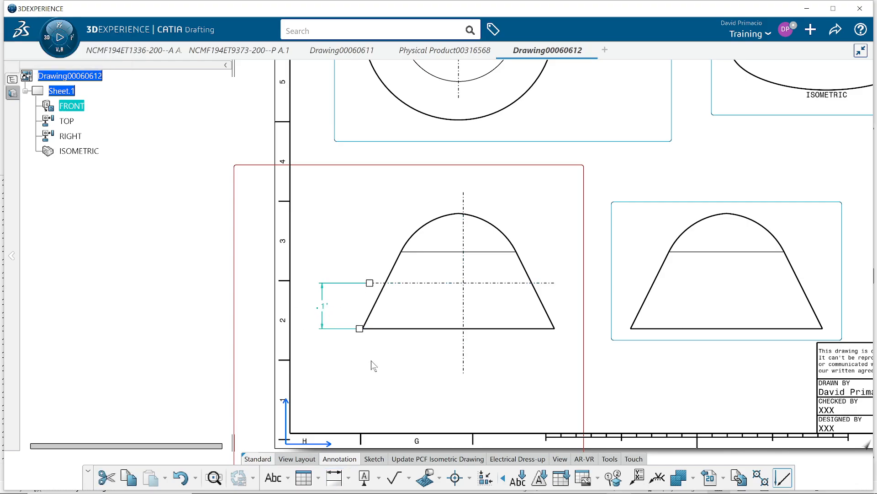
- Dimension the base diameter below the front view's profile and the top arc's diameter above it, outside the outline
click(329, 481)
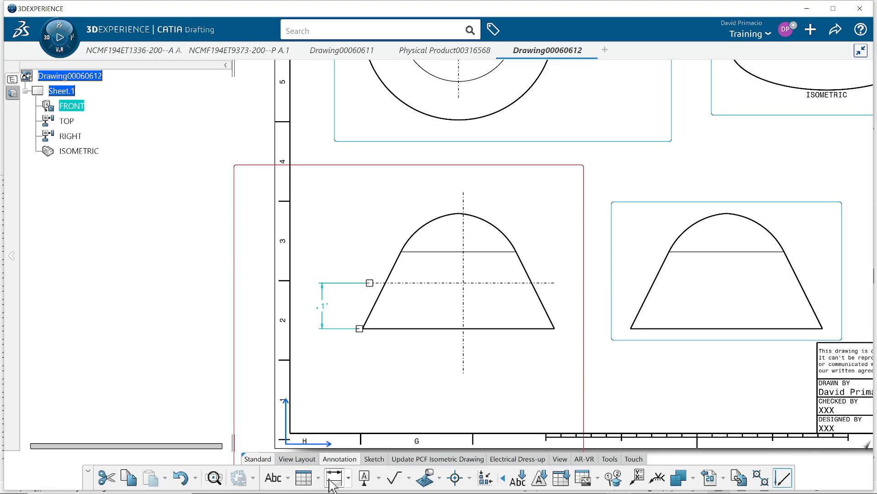
click(402, 329)
click(423, 394)
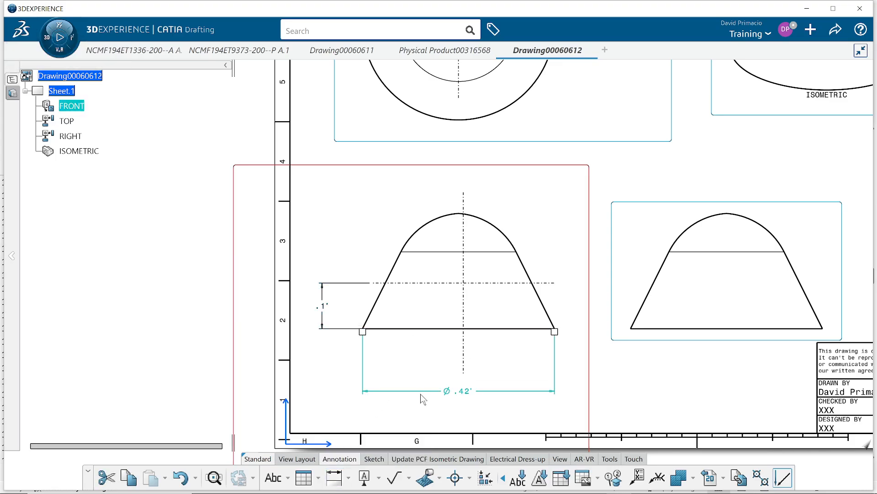
click(335, 478)
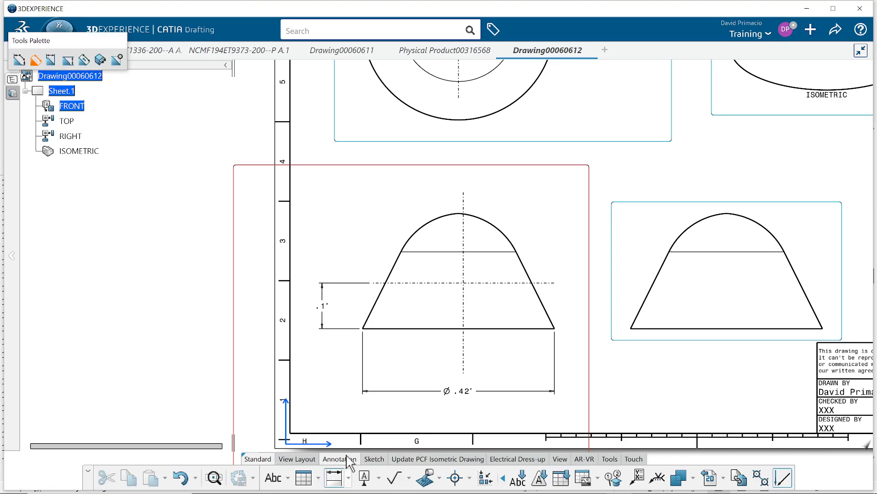
click(503, 230)
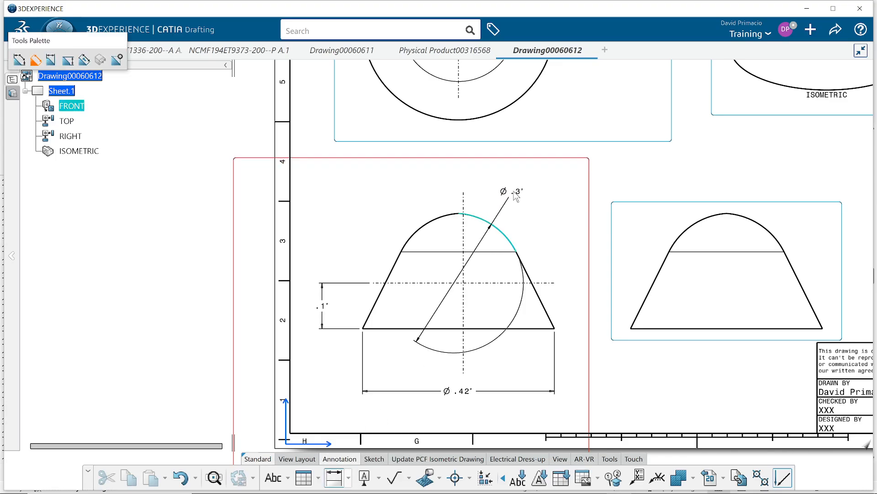
click(518, 194)
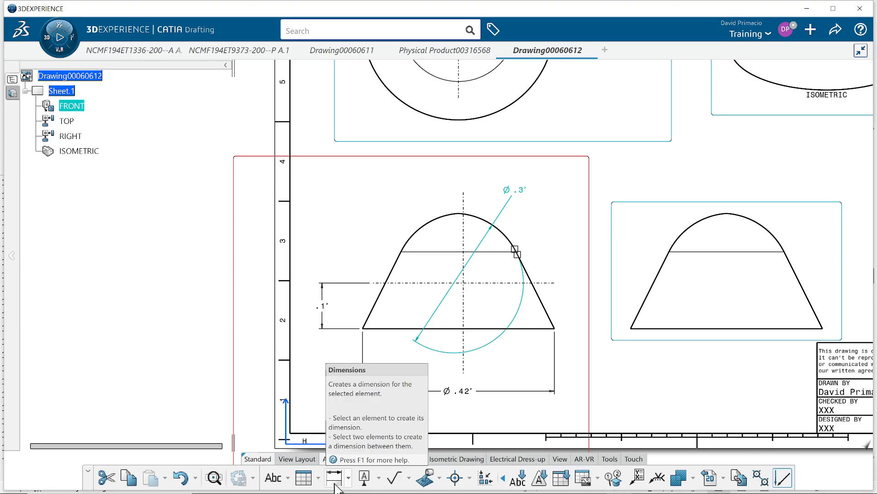
- Select all of the front view's dimensions and set their dimension line representation to Two Parts
drag(172, 128, 612, 438)
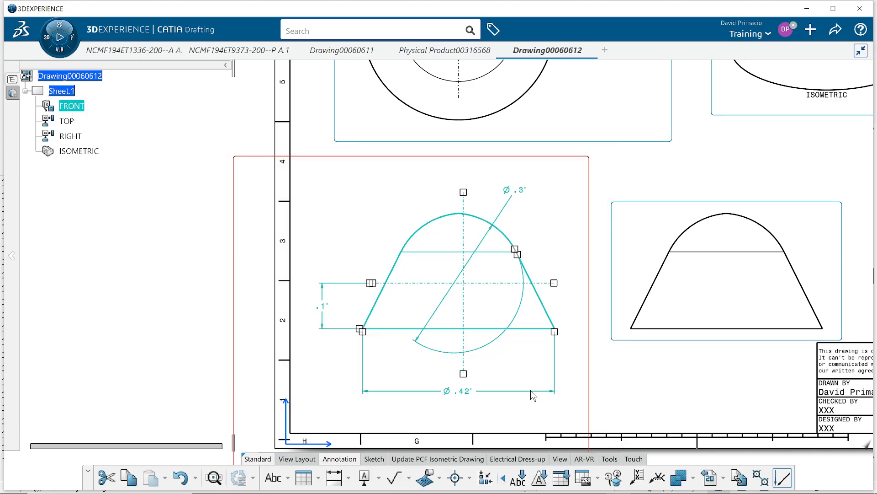
right_click(466, 392)
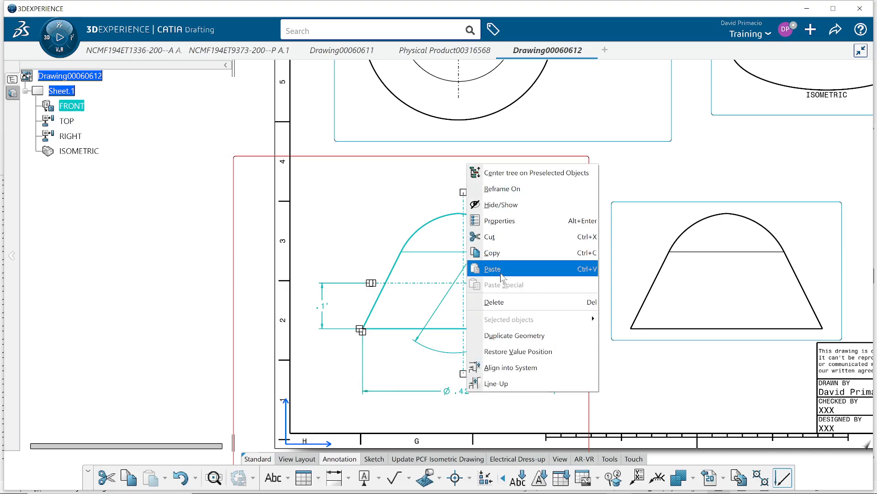
click(506, 221)
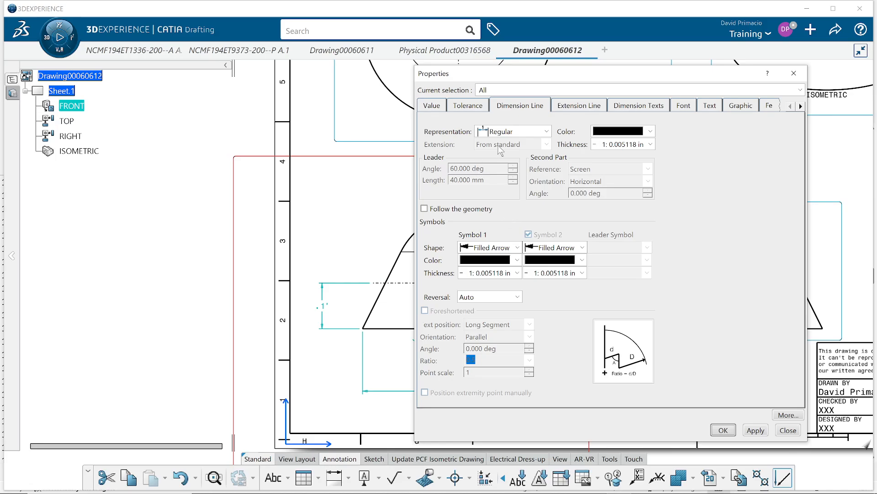
click(520, 133)
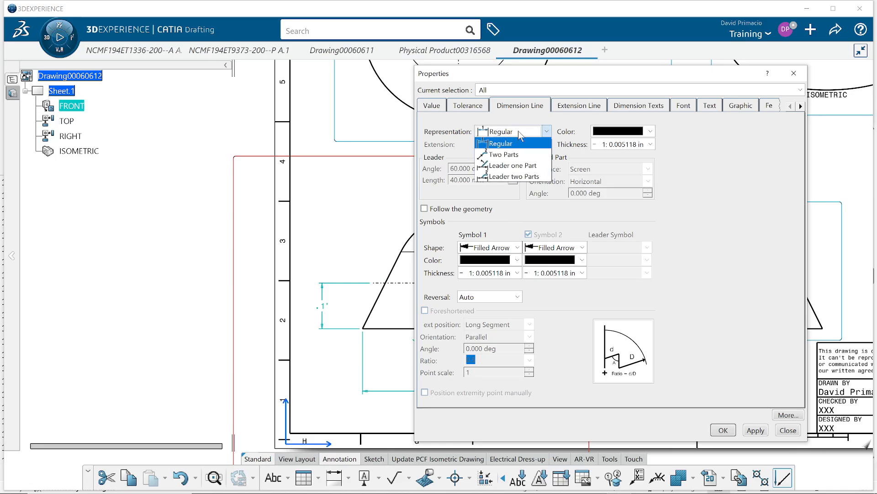
click(523, 155)
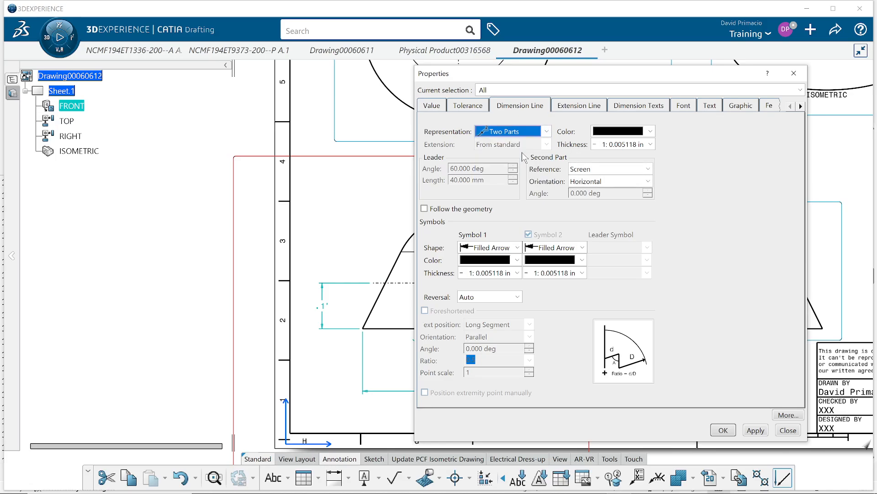
click(530, 234)
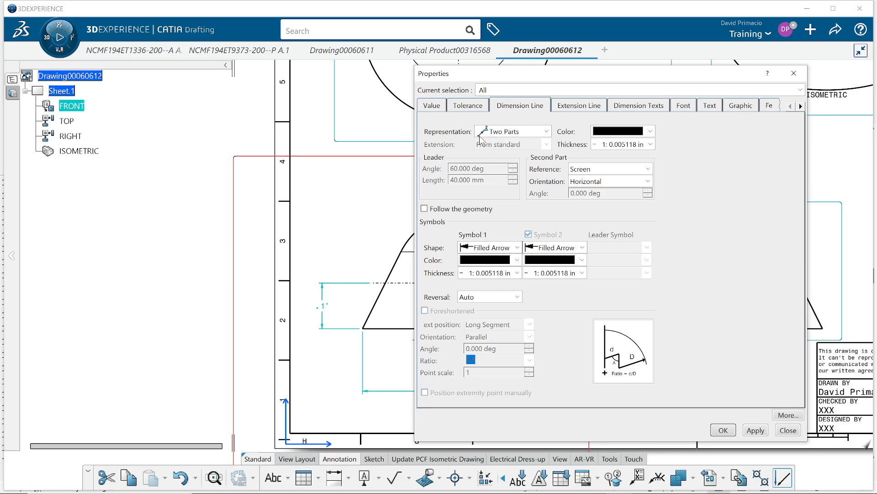
- Set the main value description of the selected front view dimensions to NUM.DINC and accept the properties
click(435, 107)
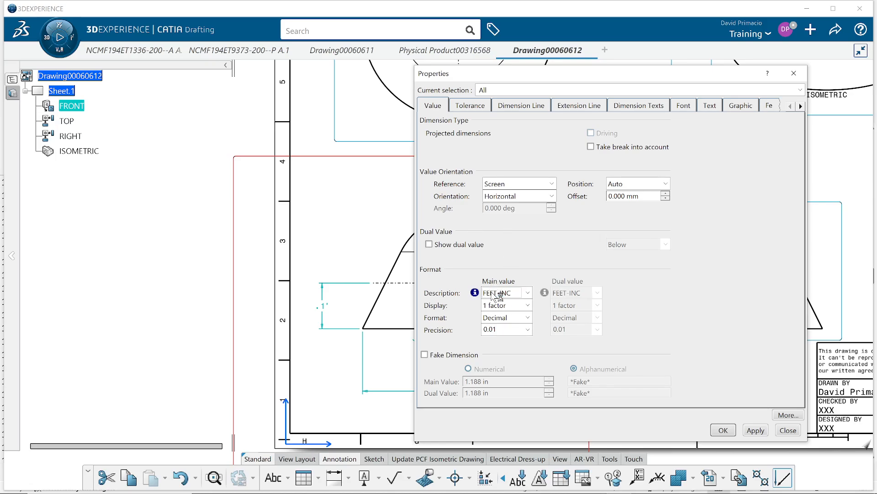
click(496, 295)
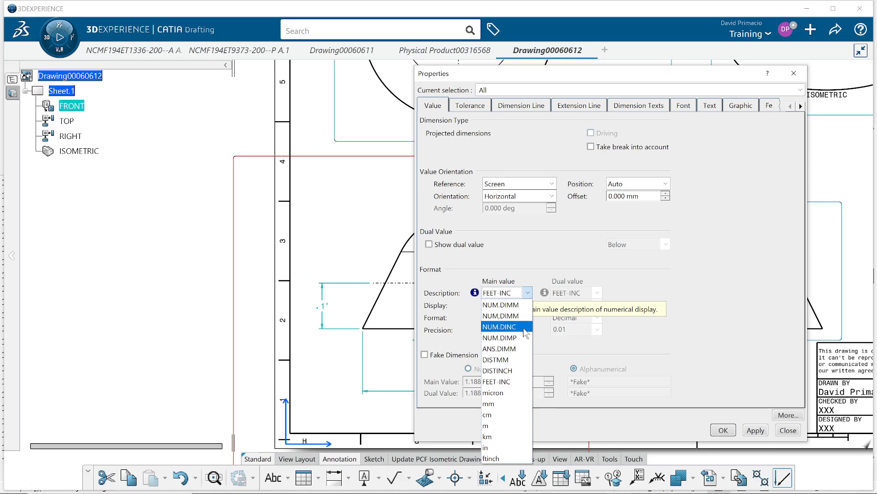
click(503, 327)
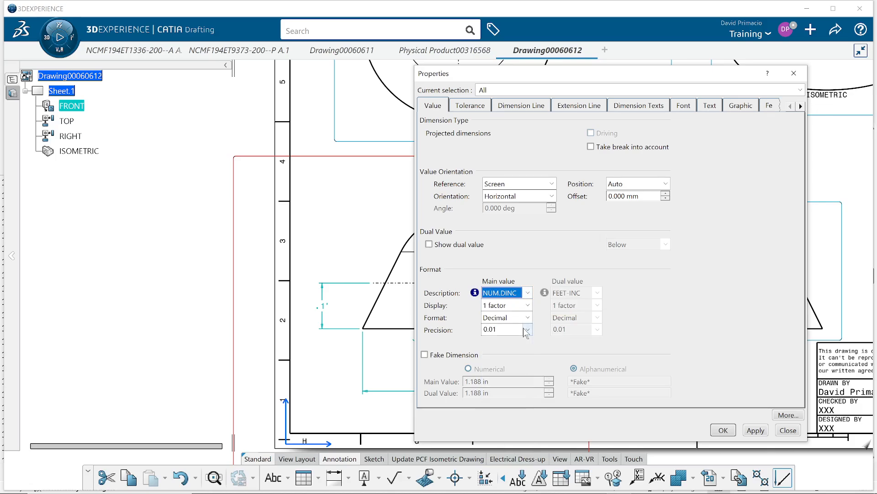
click(724, 430)
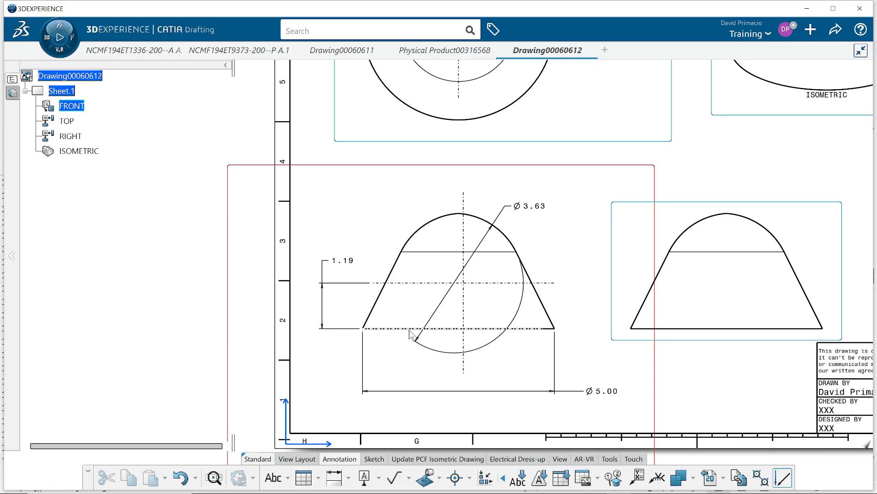
- Switch off Symbol 2 on the dimension line of the front view's arc diameter and accept
right_click(517, 206)
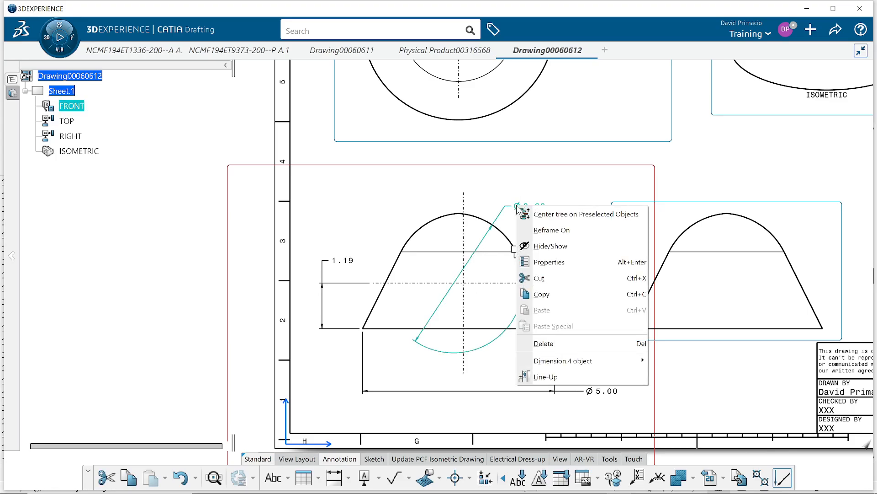
click(539, 260)
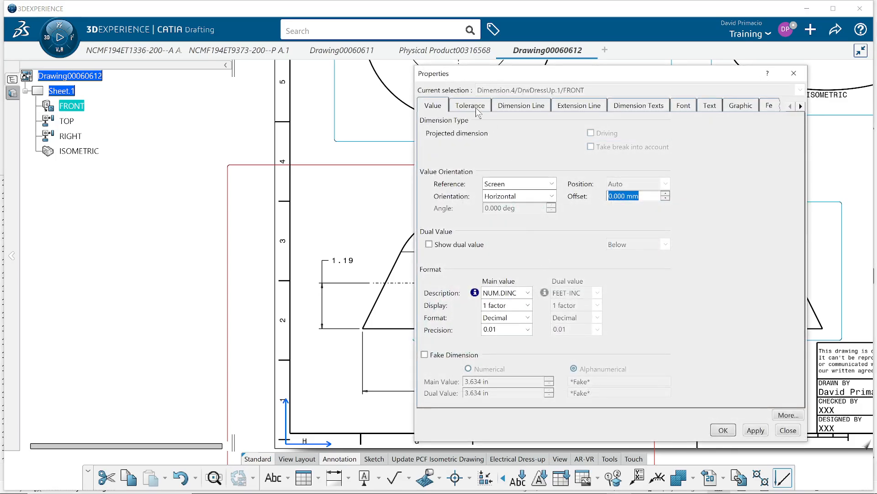
click(528, 108)
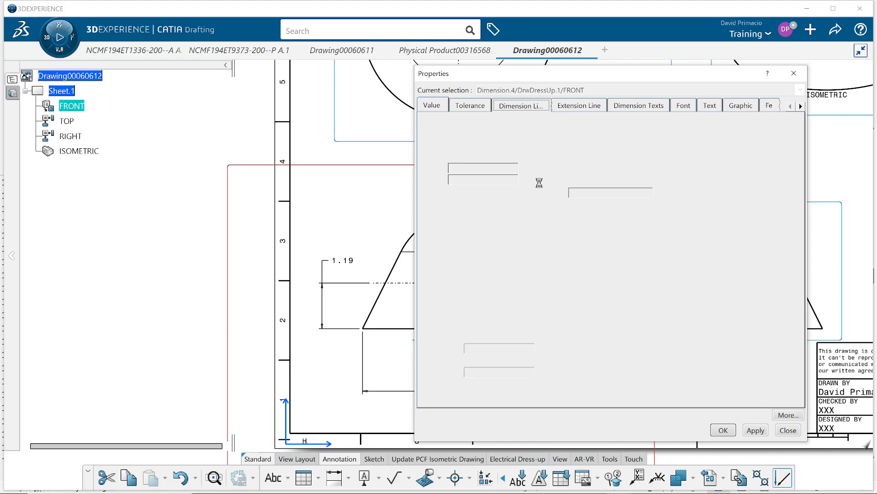
click(529, 234)
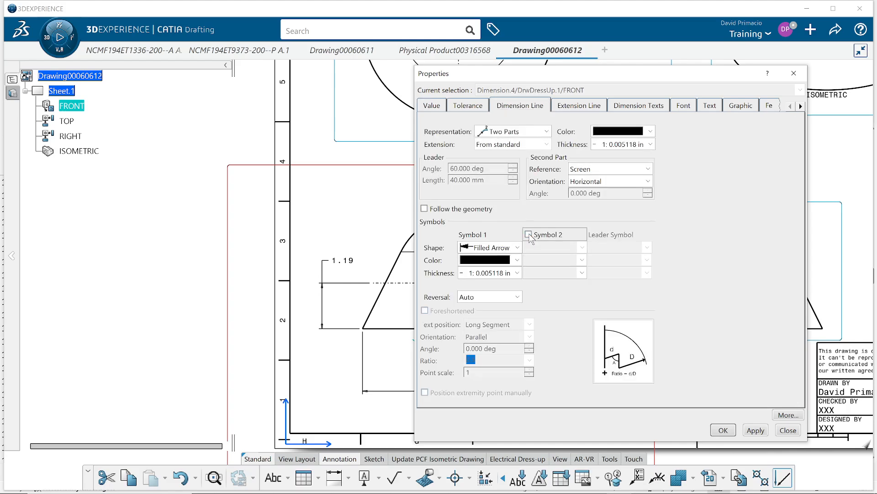
click(715, 431)
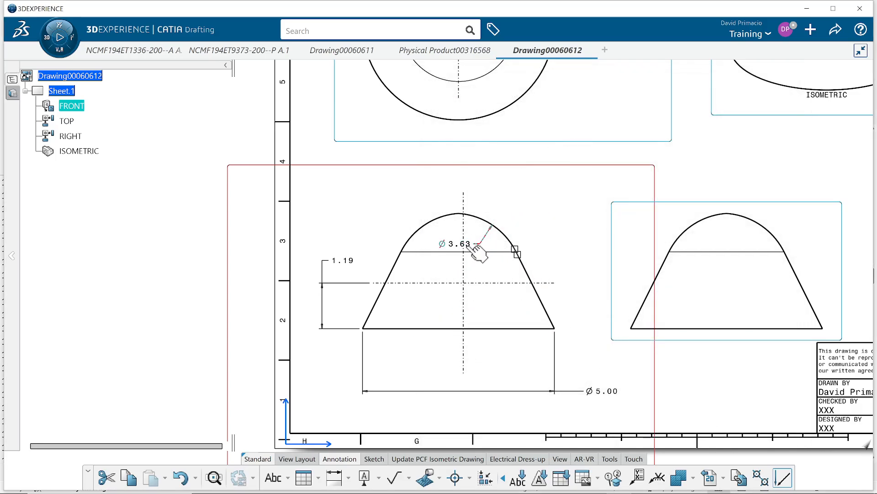
- Move the front view arc's diameter dimension outside the profile, above the arc to its upper right
drag(475, 249, 514, 197)
click(582, 264)
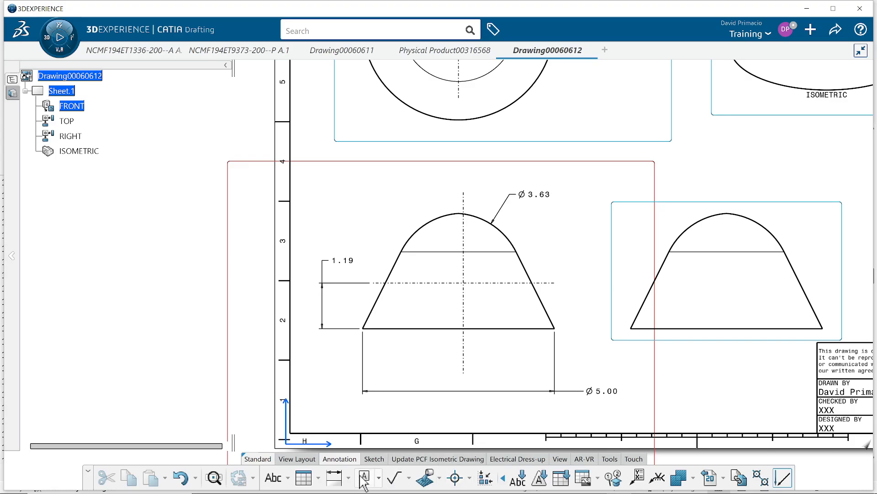
- Dimension the horizontal distance from the front view's lower-left corner to the vertical center line, placed just above the base diameter dimension
click(334, 477)
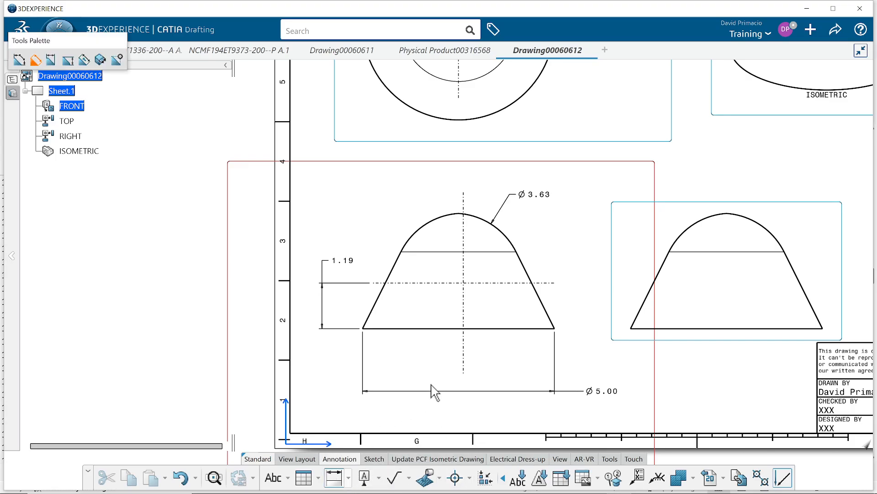
click(463, 372)
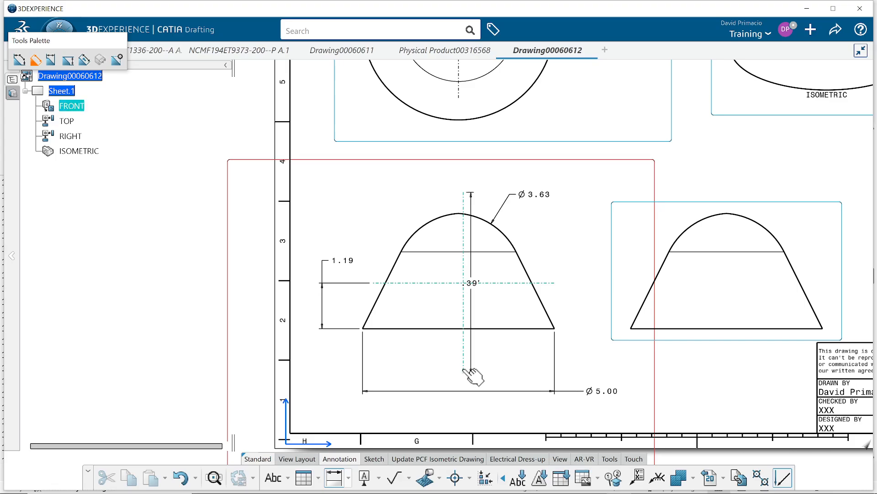
click(364, 327)
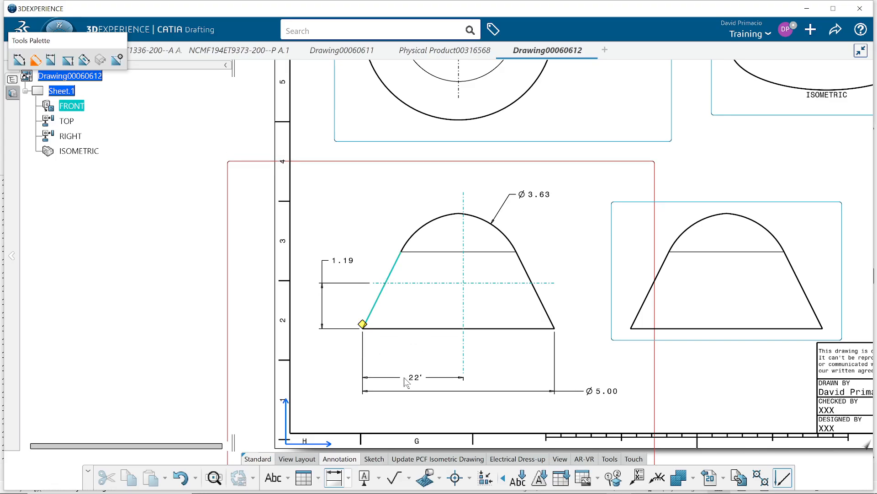
click(457, 378)
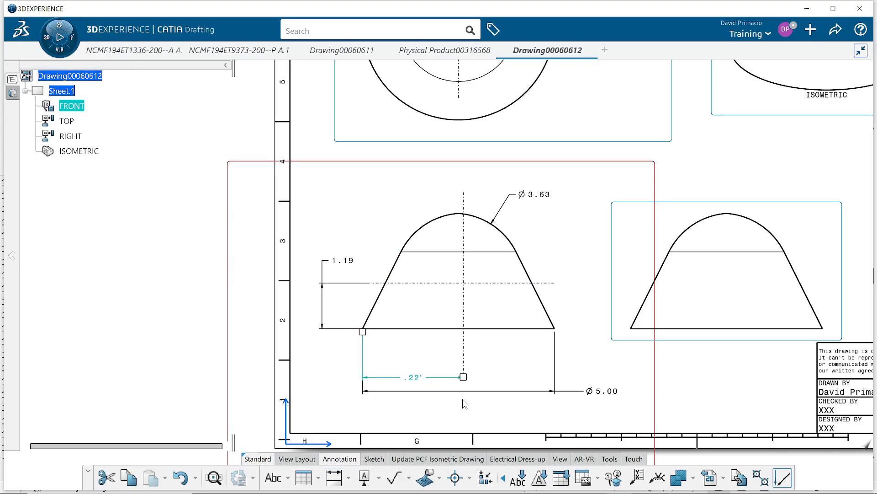
- Set the main value description of the front view's corner-to-center-line dimension to NUM.DINC and accept the properties
right_click(410, 379)
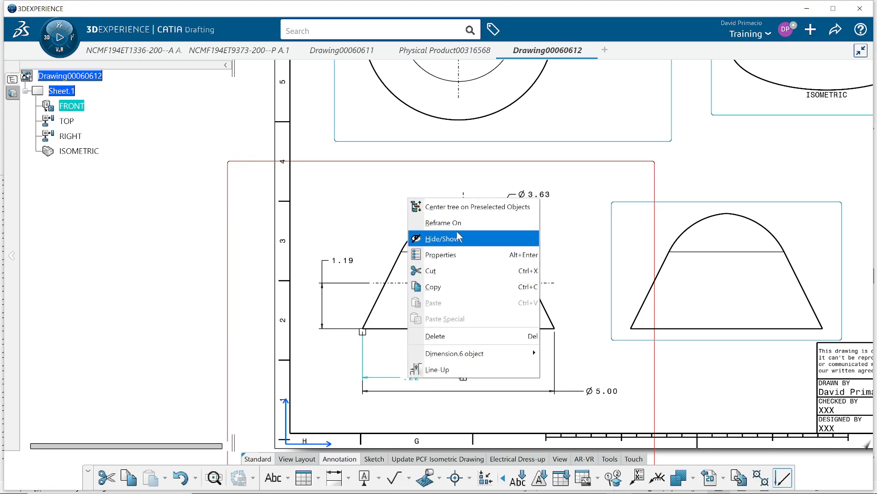
click(457, 255)
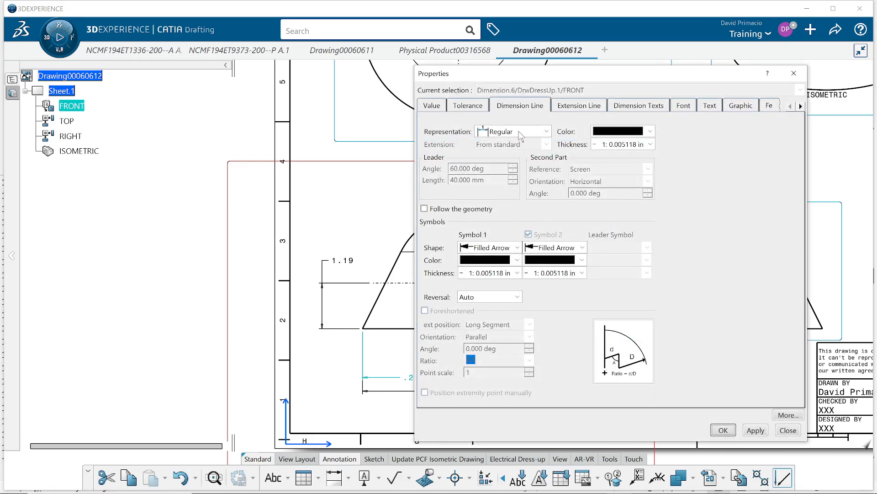
click(442, 106)
click(496, 293)
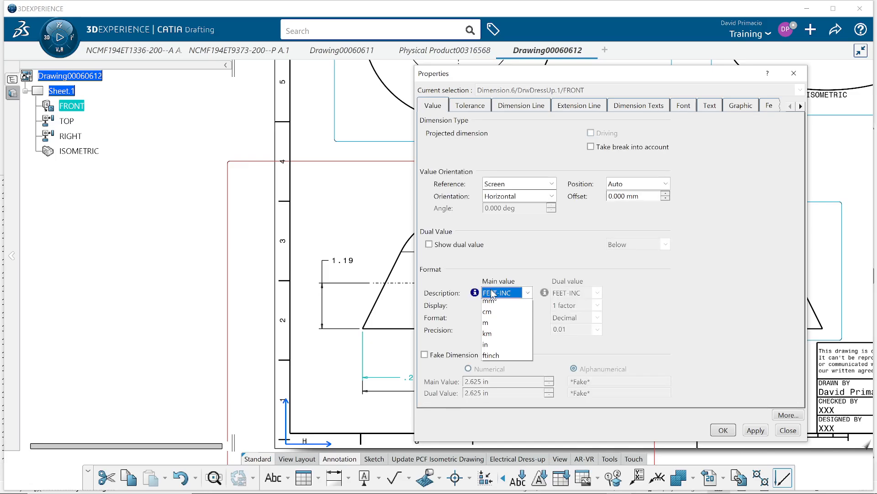
click(500, 327)
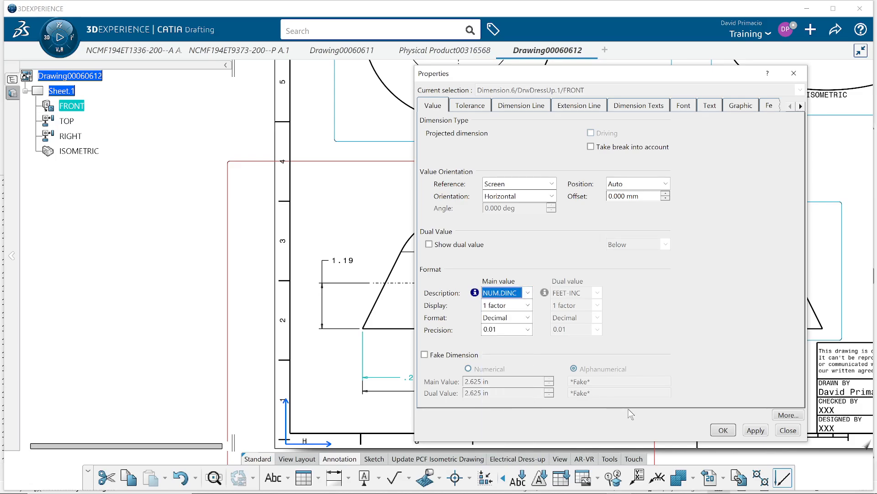
click(718, 431)
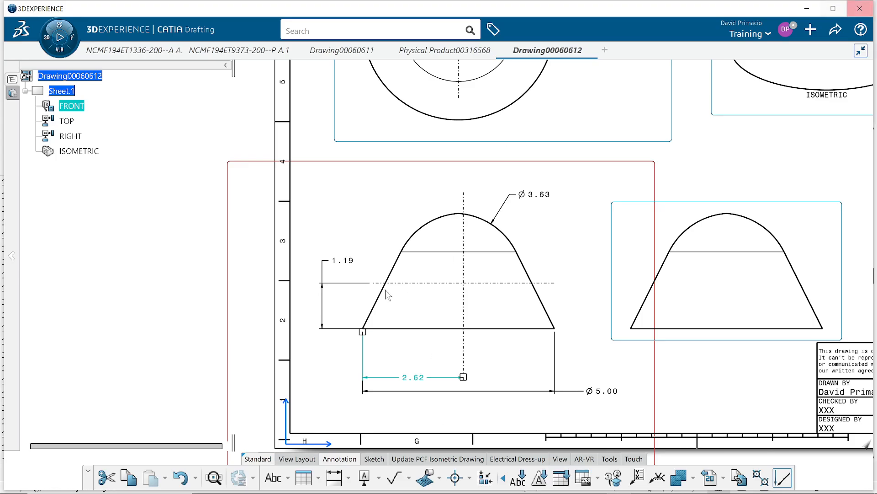
click(238, 289)
mouse_move(248, 281)
middle_down()
mouse_move(250, 307)
mouse_move(216, 340)
middle_up()
click(275, 287)
middle_drag(210, 301, 195, 318)
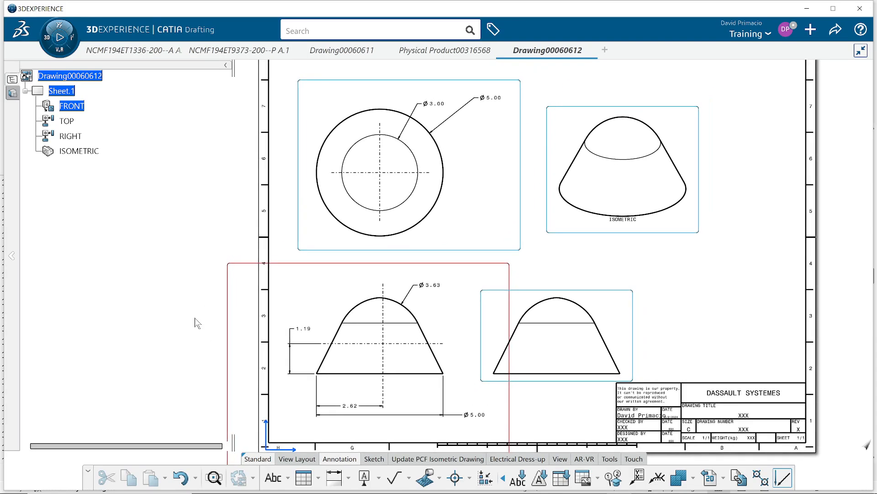